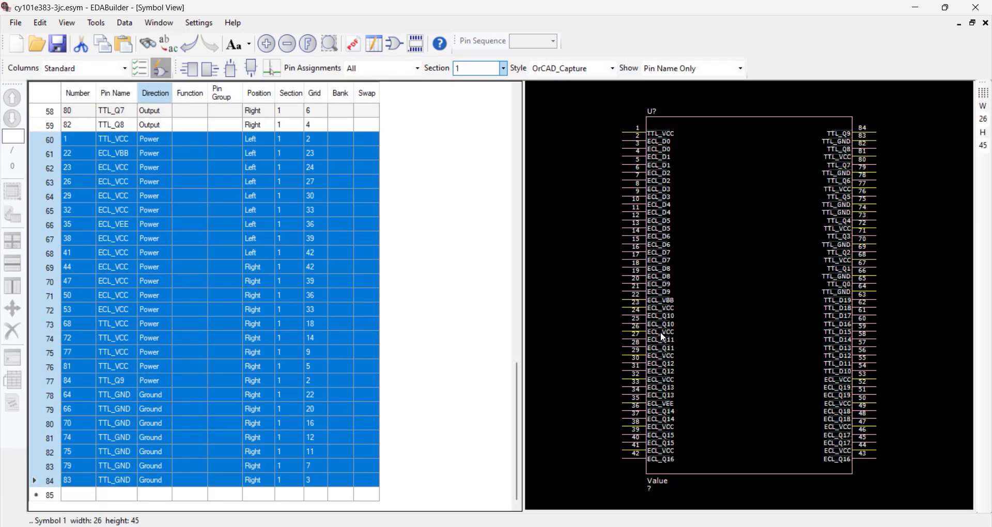
# - Move the selected Power and Ground pins of the cy101e383-3jc symbol from section 1 to section 2
pyautogui.rightClick(661, 331)
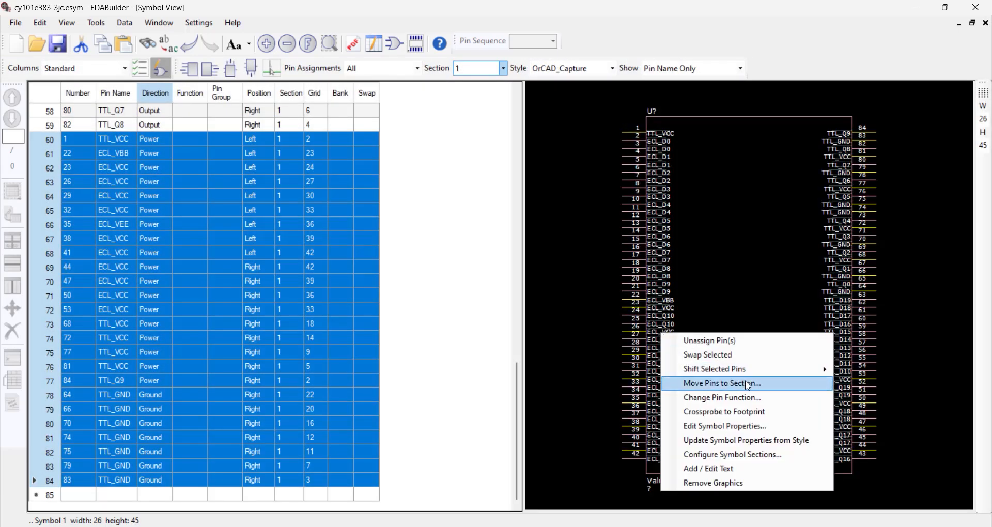
pyautogui.click(780, 384)
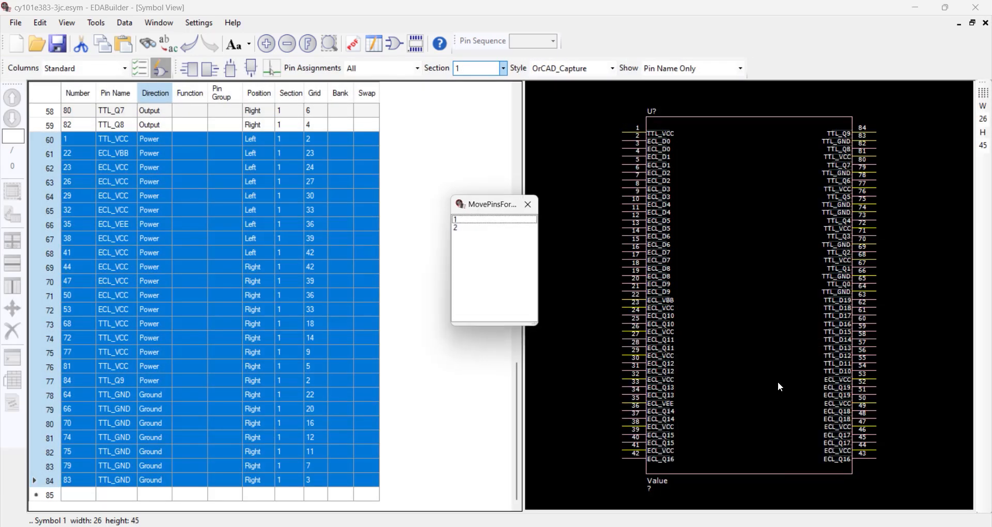
pyautogui.doubleClick(468, 235)
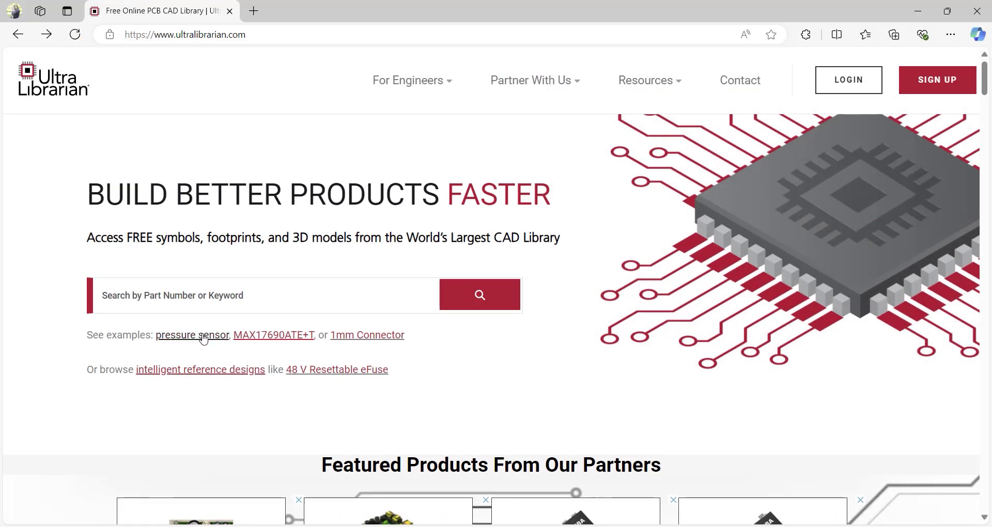
# - Switch to the Ultra Librarian website, search for "pressure sensor" and browse the matching parts
pyautogui.click(204, 336)
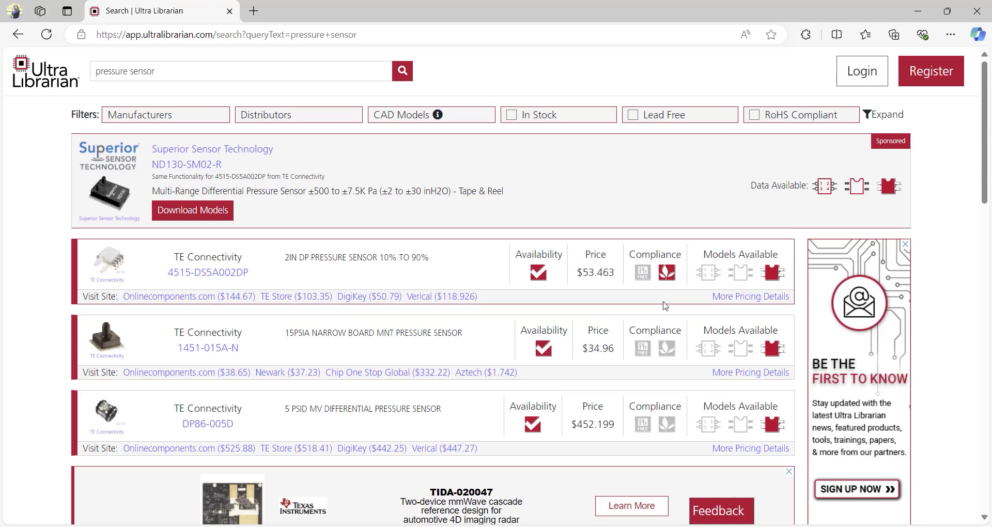
pyautogui.moveTo(991, 112); pyautogui.dragTo(991, 188)
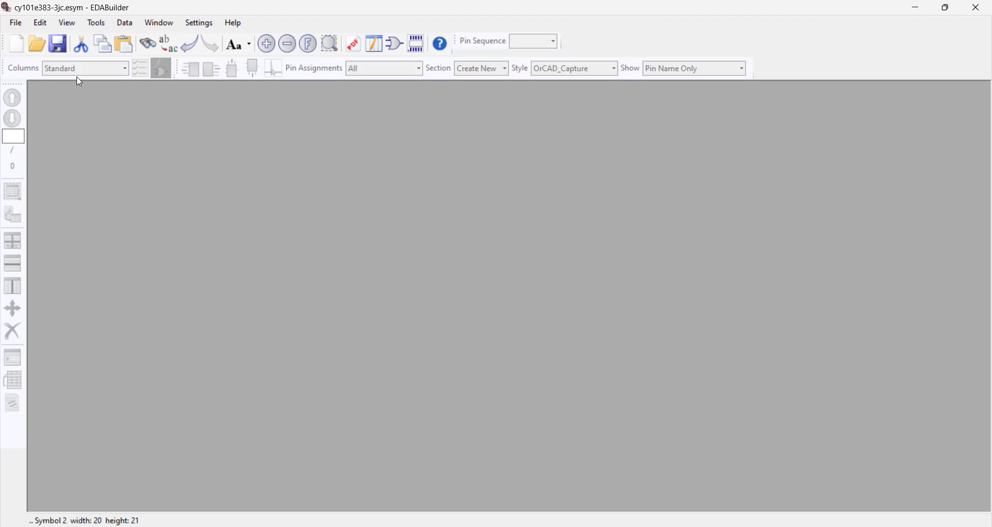
# - Switch to EDABuilder and start a symbol import from UL with Cypress Semiconductor as the manufacturer
pyautogui.click(18, 24)
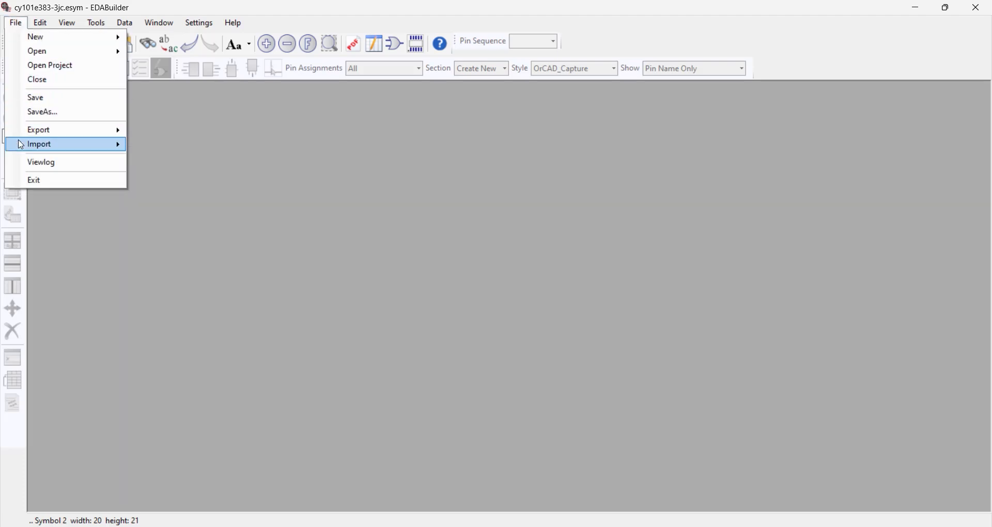
pyautogui.moveTo(22, 145)
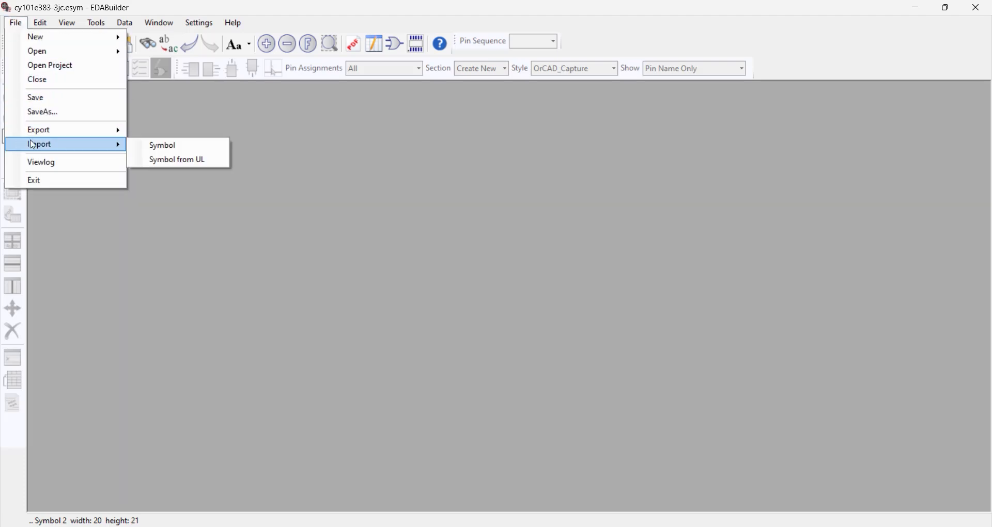
pyautogui.click(151, 161)
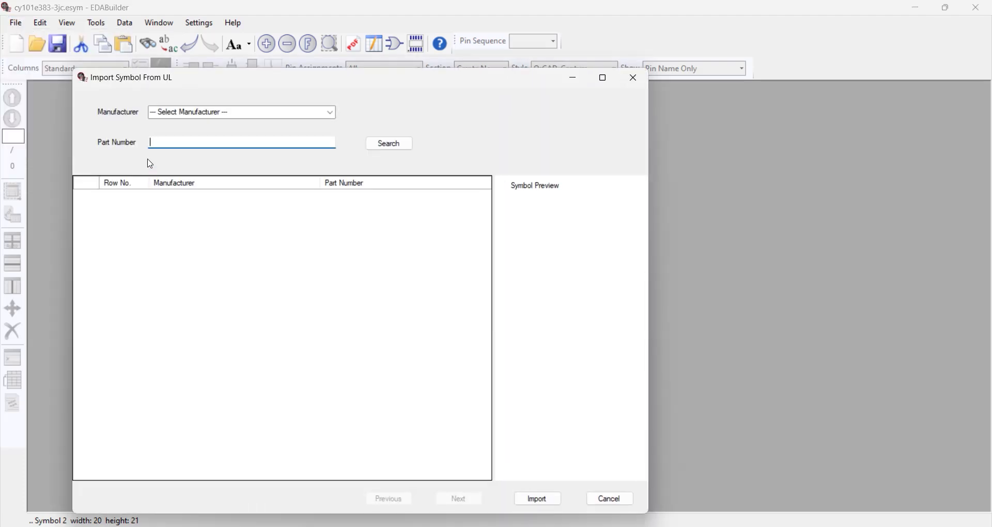
pyautogui.click(330, 114)
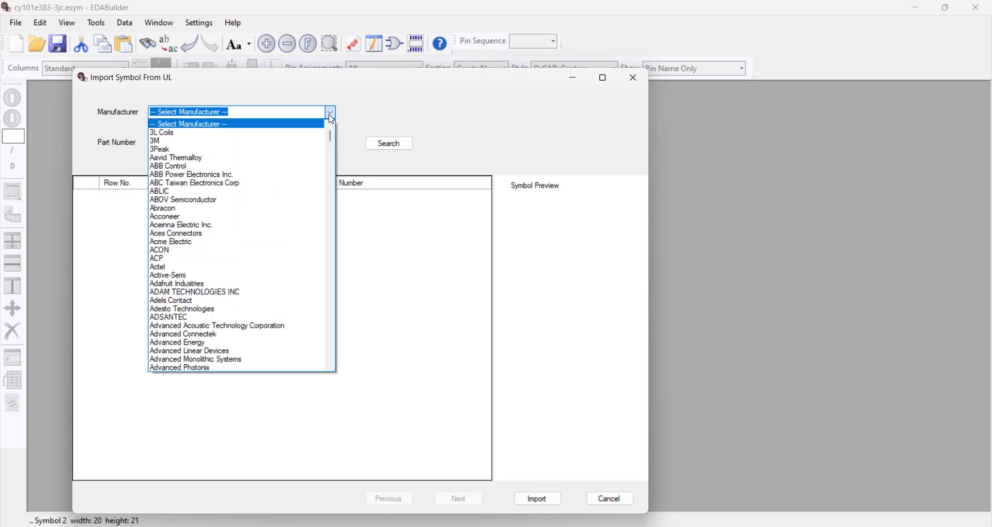
pyautogui.write('cypres')
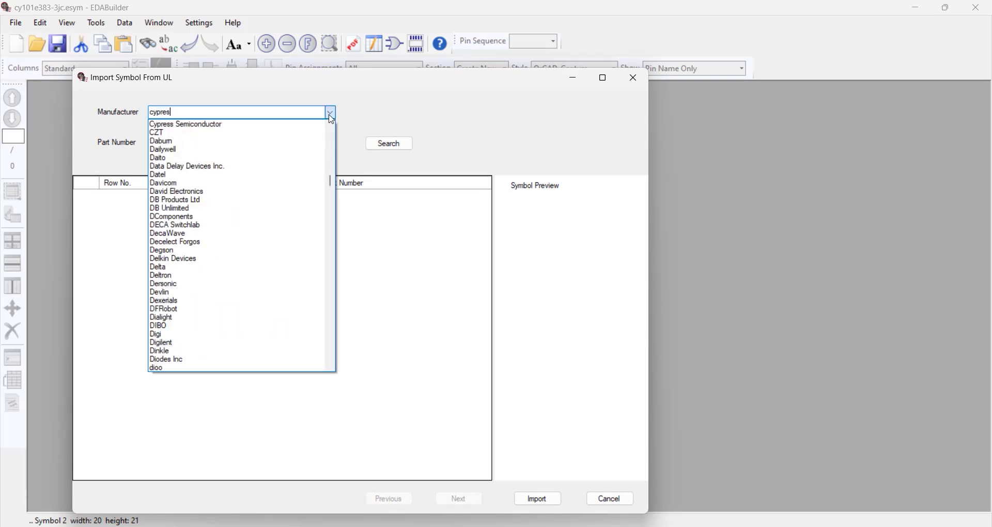
pyautogui.click(288, 130)
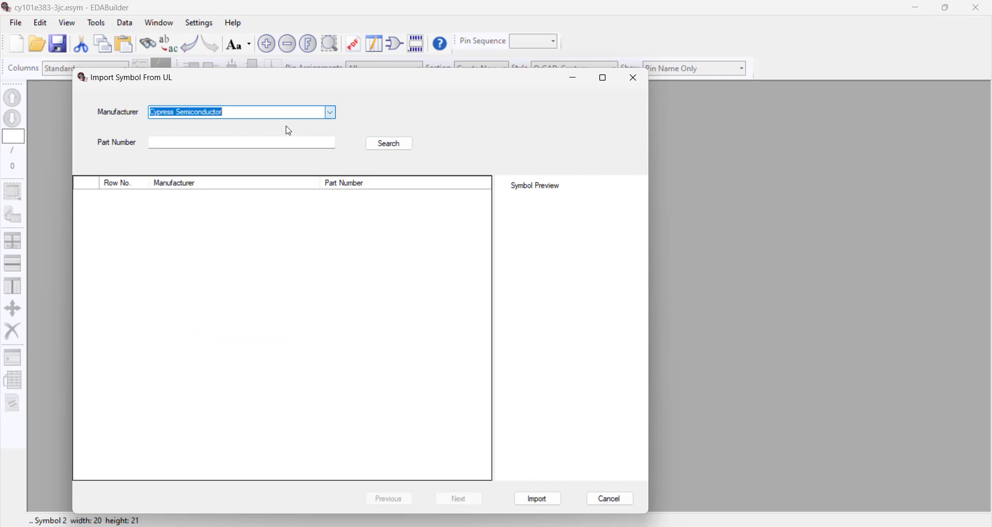
# - Search for part number cy101 and import the symbol of cy101e383-3jc
pyautogui.click(284, 143)
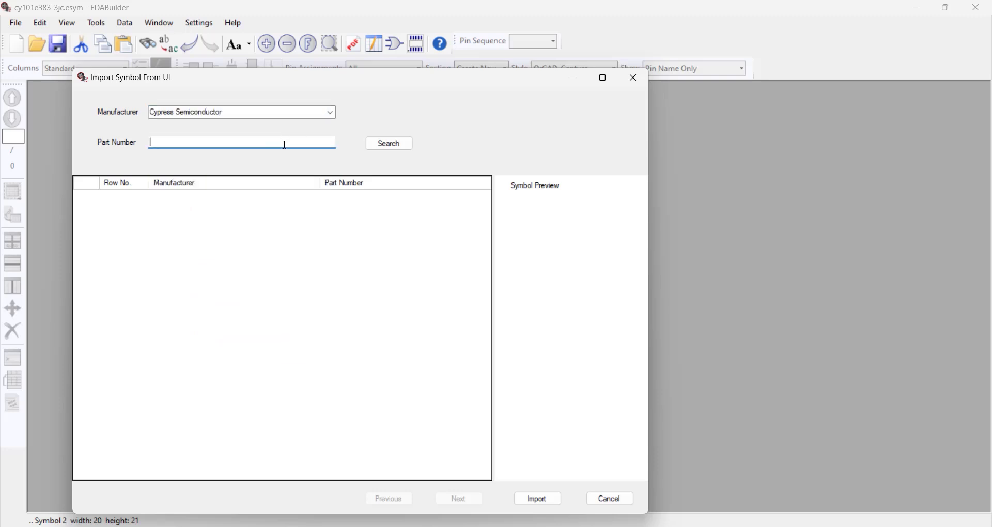
pyautogui.write('cy101')
pyautogui.click(408, 150)
pyautogui.click(398, 202)
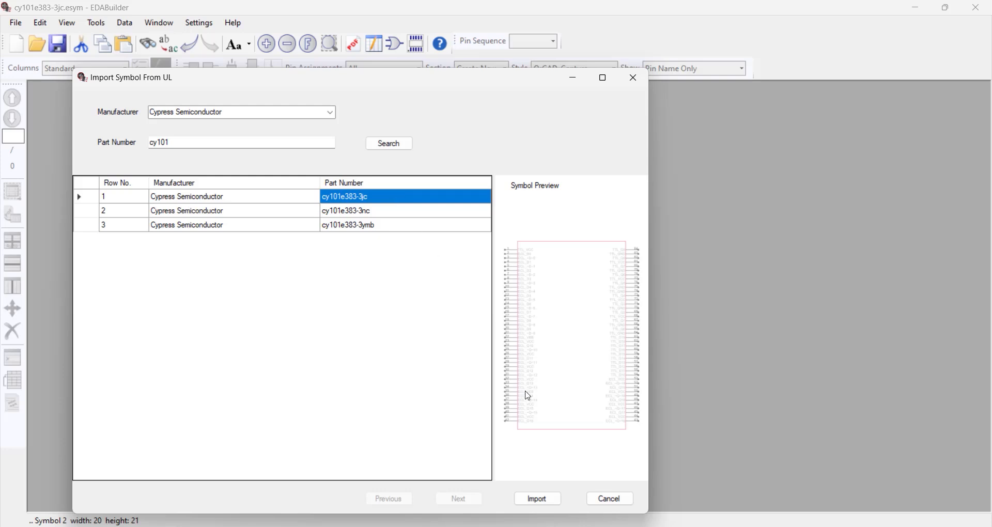
pyautogui.click(540, 504)
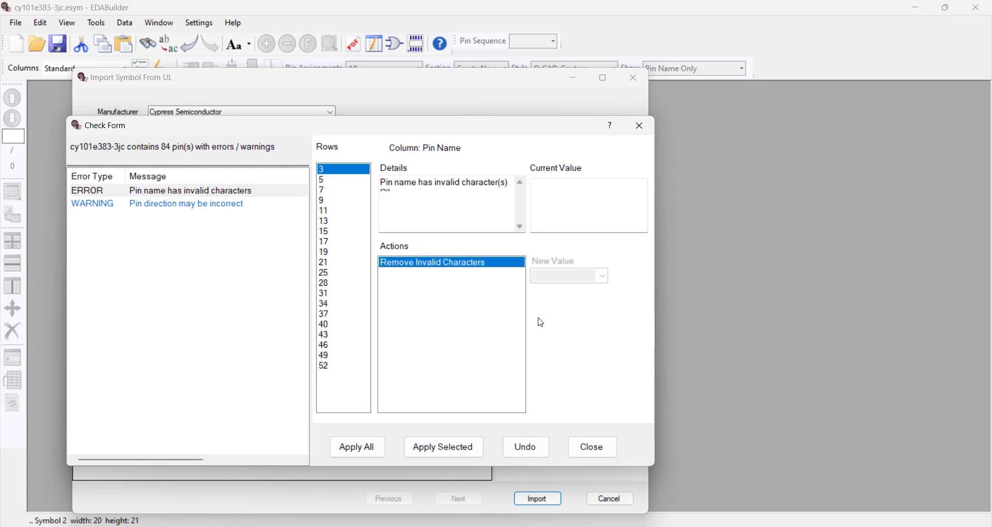
# - Remove invalid characters from all flagged pin names and change the direction of all flagged TTL_GND pins to Ground
pyautogui.click(382, 455)
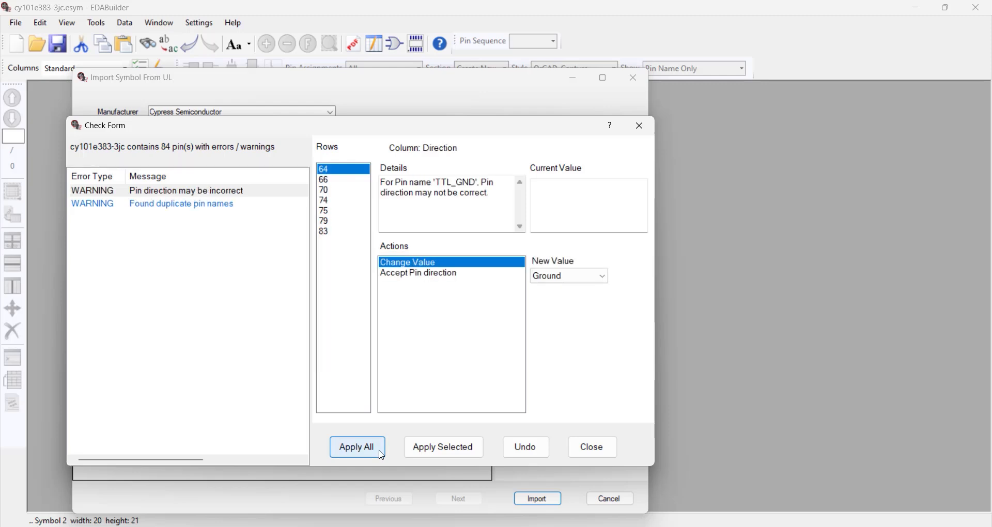
pyautogui.click(339, 184)
pyautogui.press('Down')
pyautogui.press('Down')
pyautogui.press('Down')
pyautogui.press('Down')
pyautogui.press('Down')
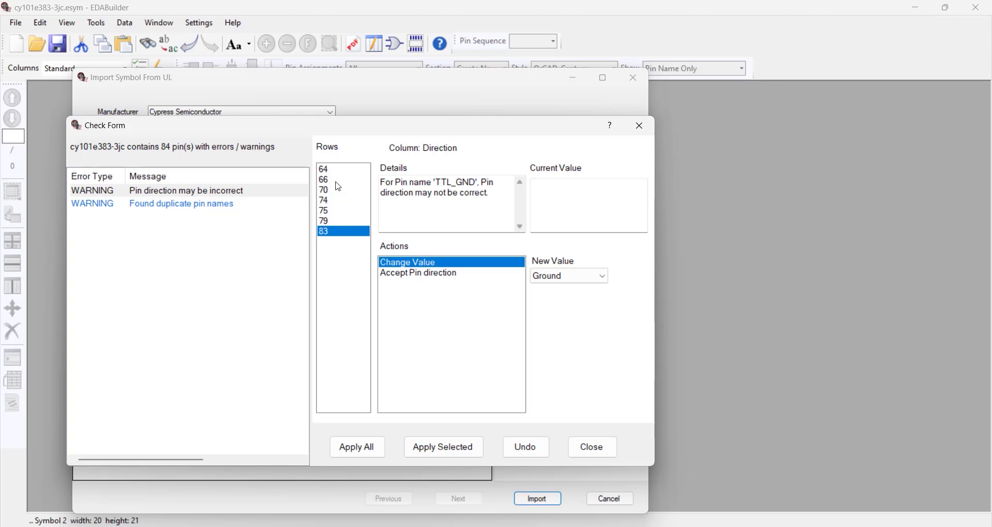
pyautogui.click(578, 277)
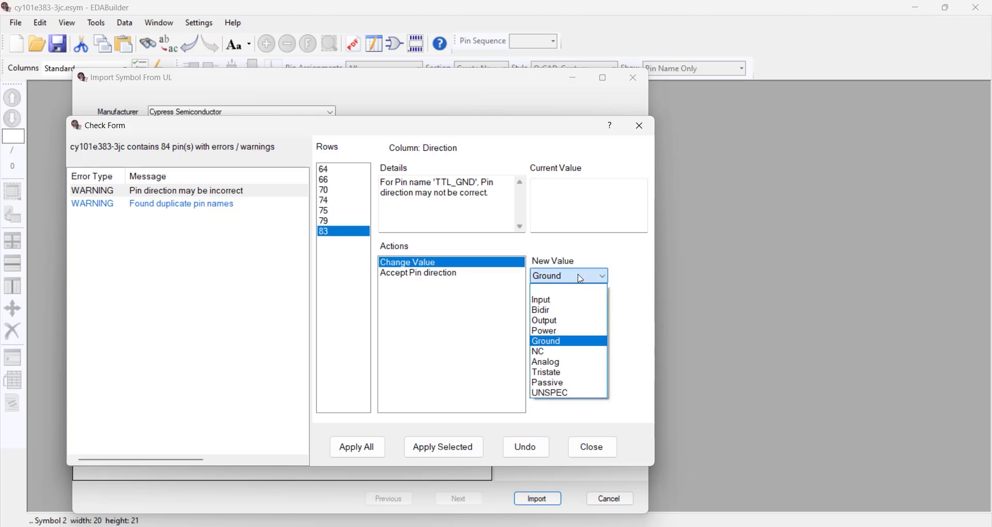
pyautogui.click(581, 279)
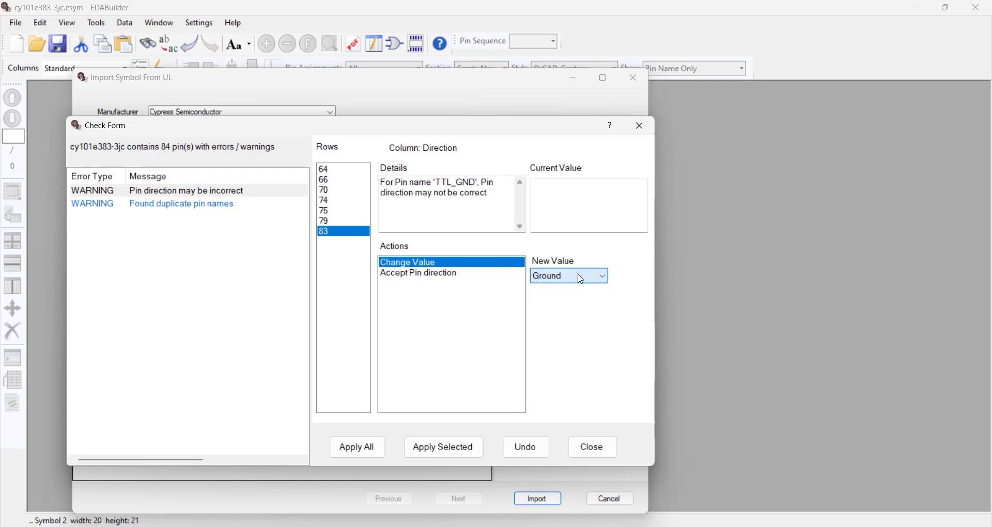
pyautogui.click(364, 448)
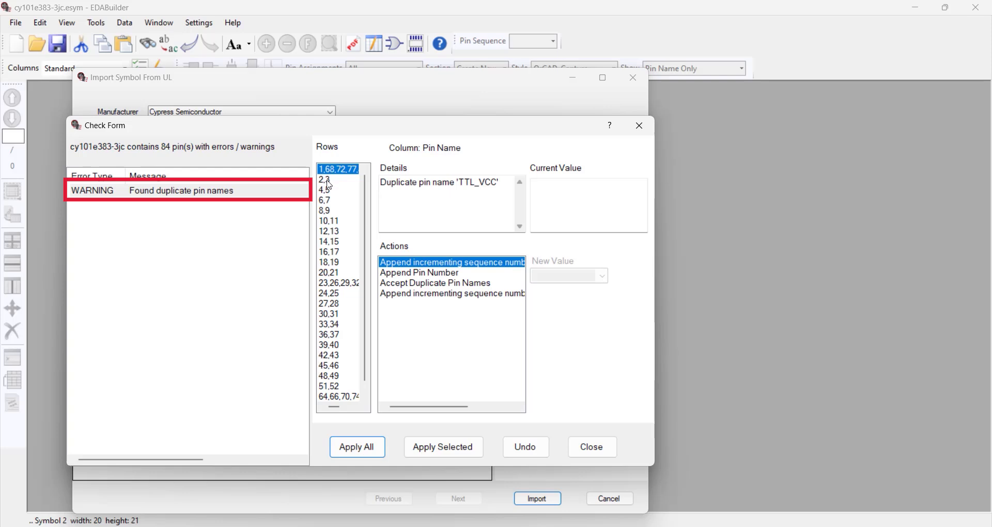
# - Review the duplicate pin name warnings row by row and close the check to complete the symbol import
pyautogui.click(327, 184)
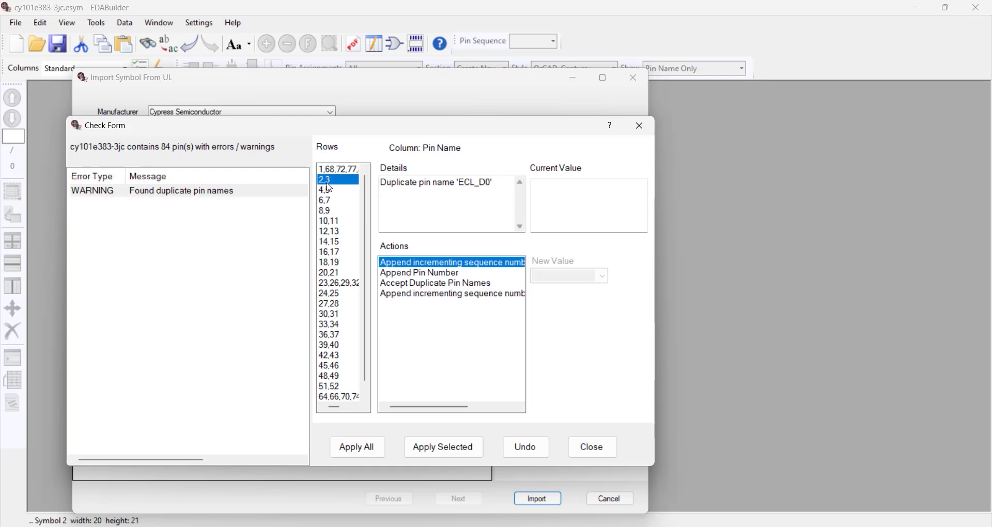
pyautogui.press('Down')
pyautogui.press('Down')
pyautogui.press('Down')
pyautogui.press('Down')
pyautogui.press('Down')
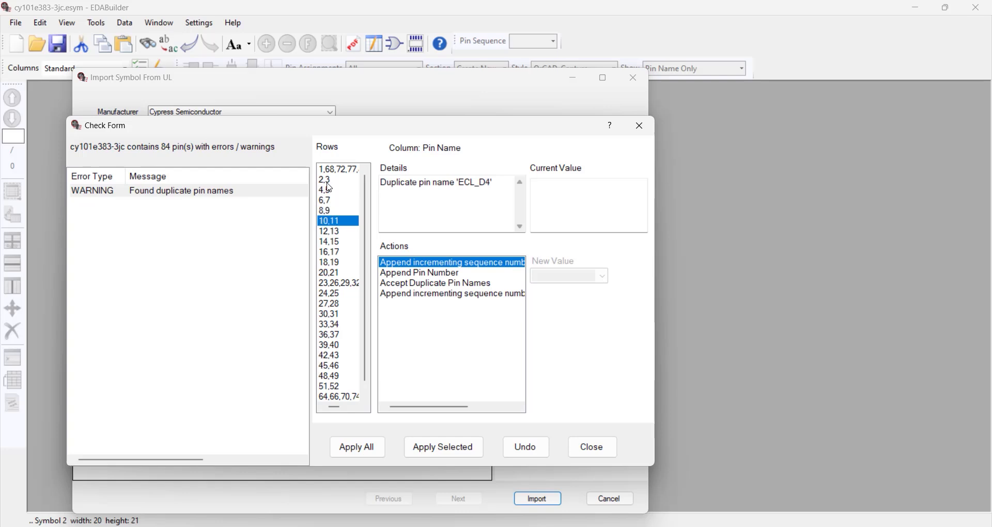
pyautogui.press('Down')
pyautogui.press('Down')
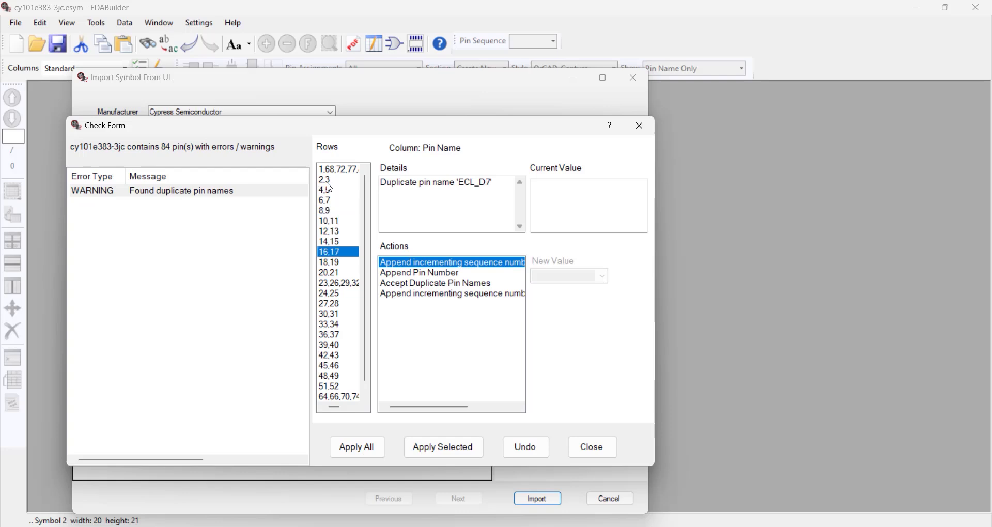
pyautogui.press('Down')
pyautogui.press('Down')
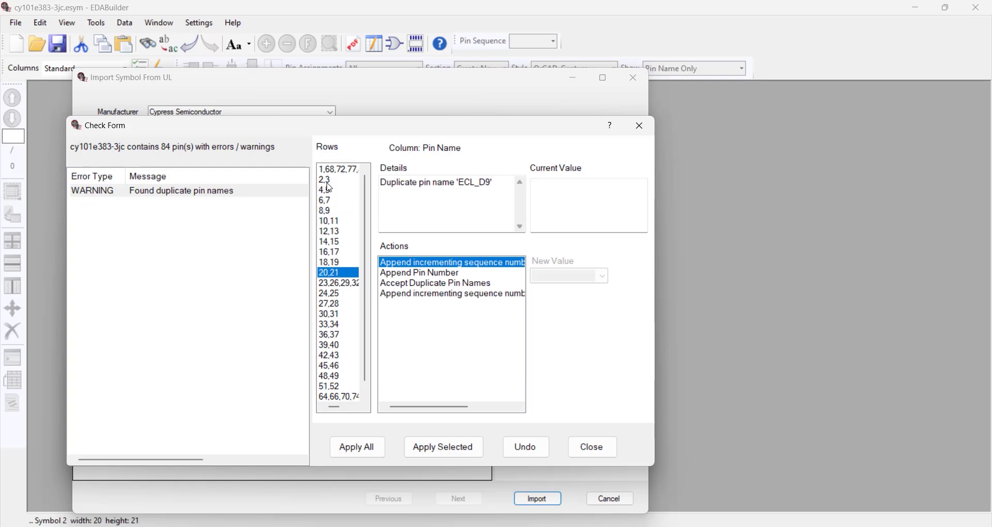
pyautogui.click(593, 448)
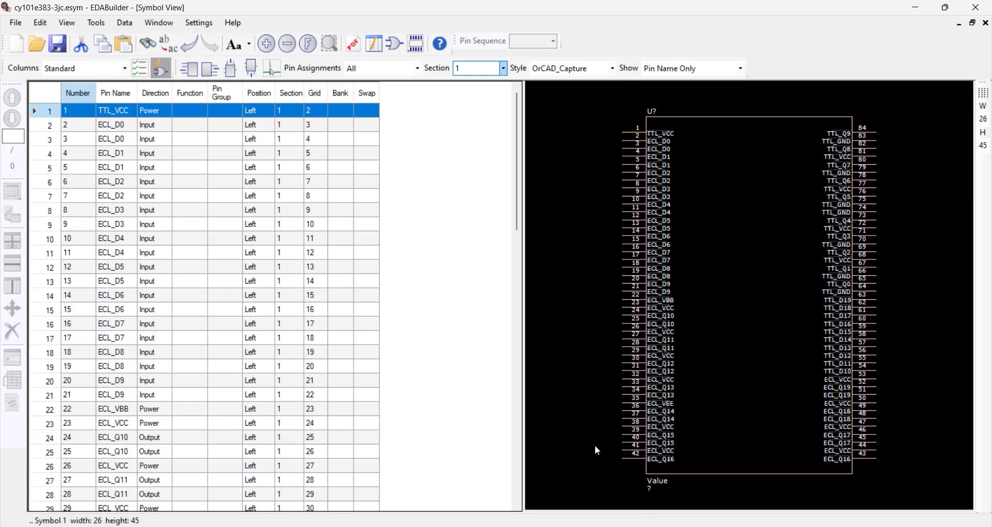
# - Create a new symbol section 2 and set its height to 20
pyautogui.click(504, 68)
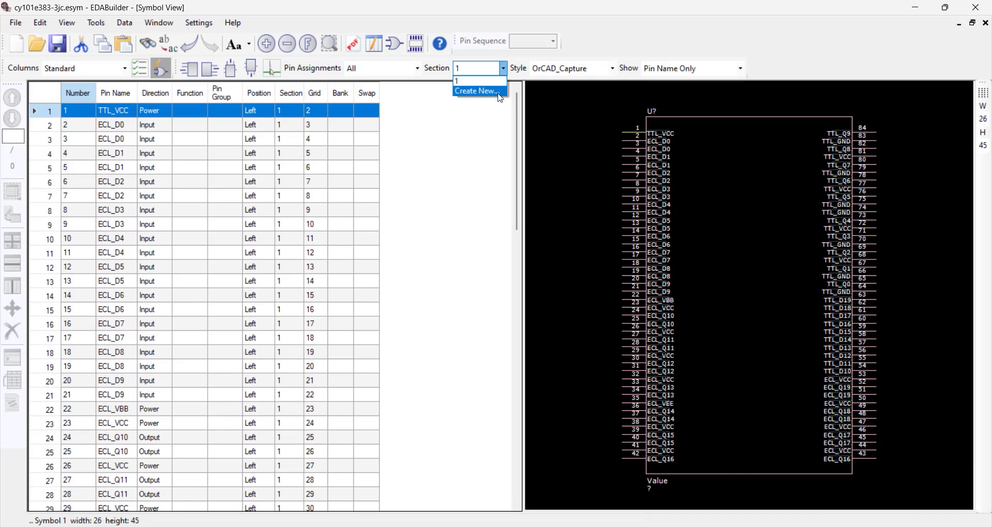
pyautogui.click(500, 93)
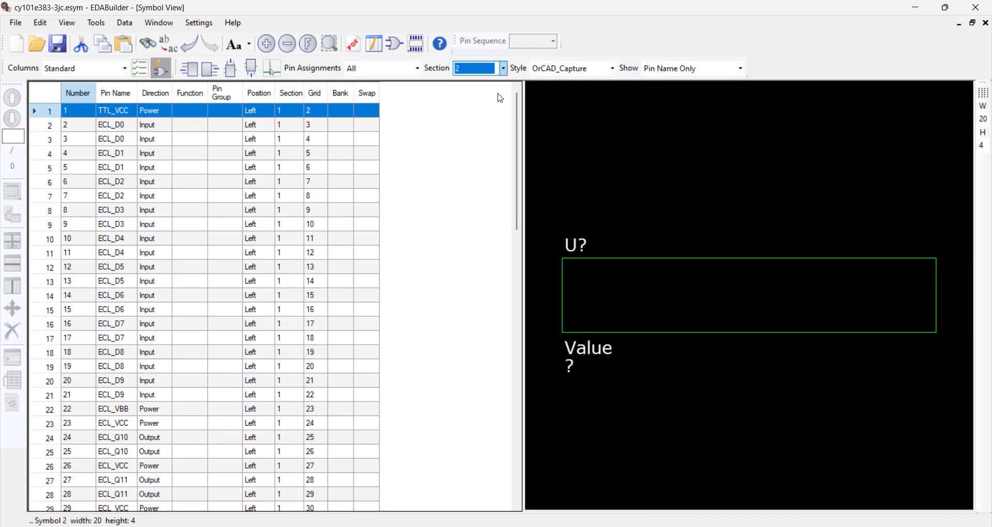
pyautogui.click(988, 146)
pyautogui.doubleClick(989, 147)
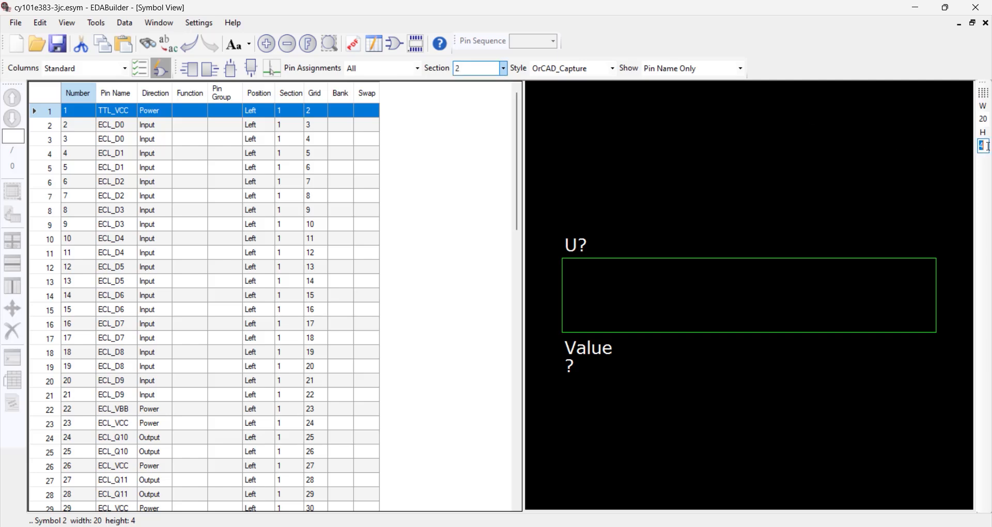
pyautogui.write('20')
pyautogui.press('Return')
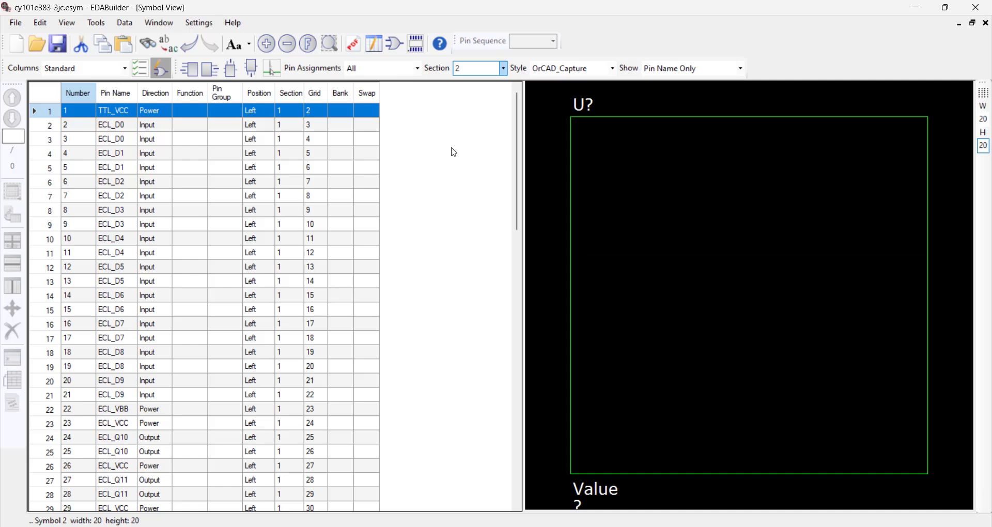
# - Sort the symbol's pin table by Direction
pyautogui.rightClick(185, 112)
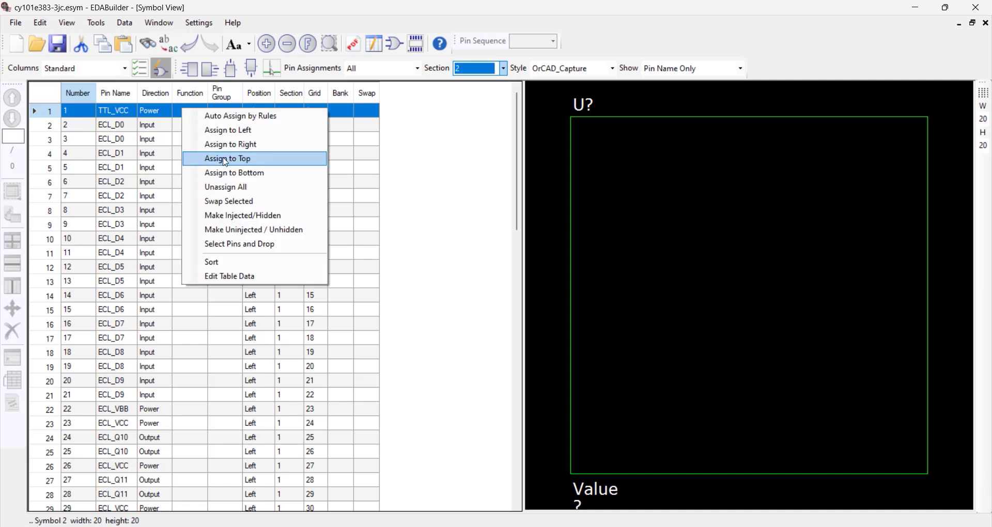
pyautogui.click(255, 263)
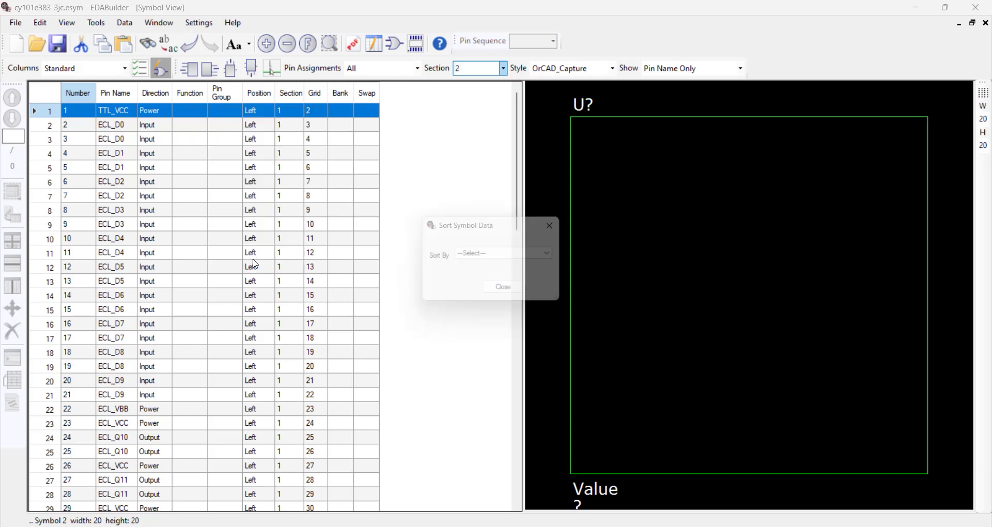
pyautogui.click(489, 257)
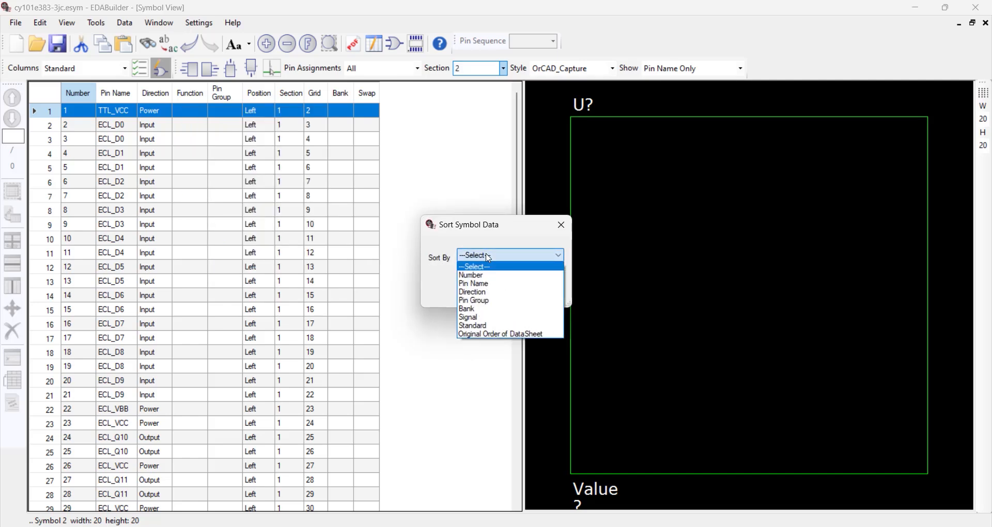
pyautogui.click(499, 293)
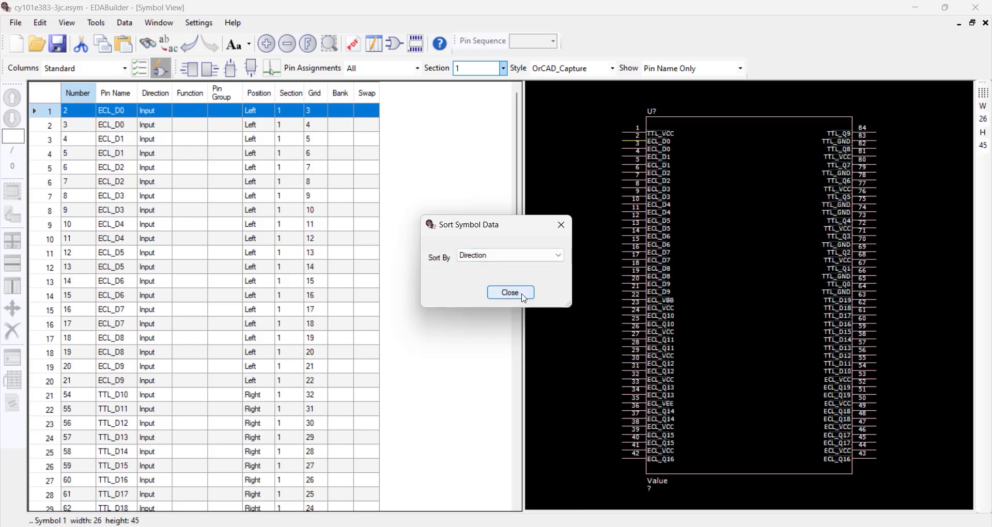
pyautogui.click(511, 292)
# - Move all Power and Ground pins in the pin table to symbol section 2
pyautogui.scroll(-4, 512, 348)
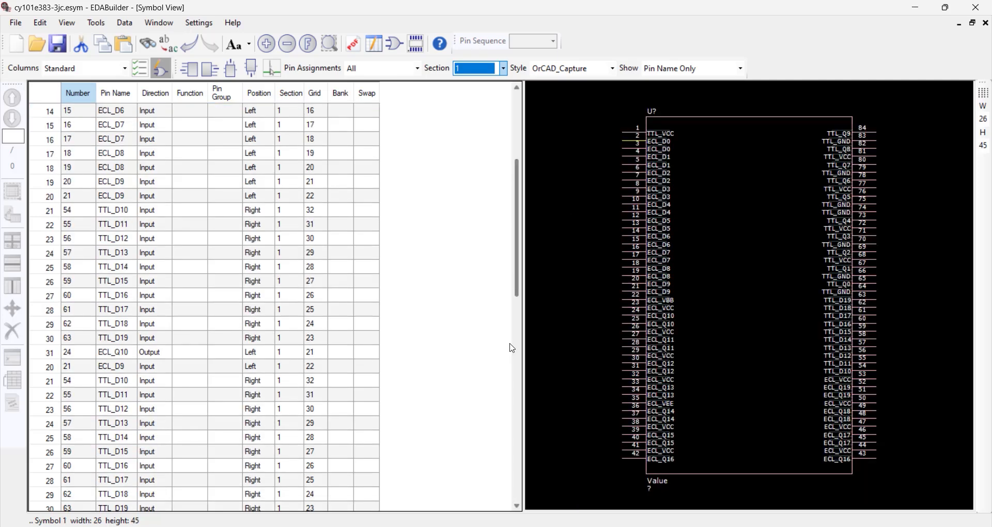
pyautogui.scroll(-12, 512, 348)
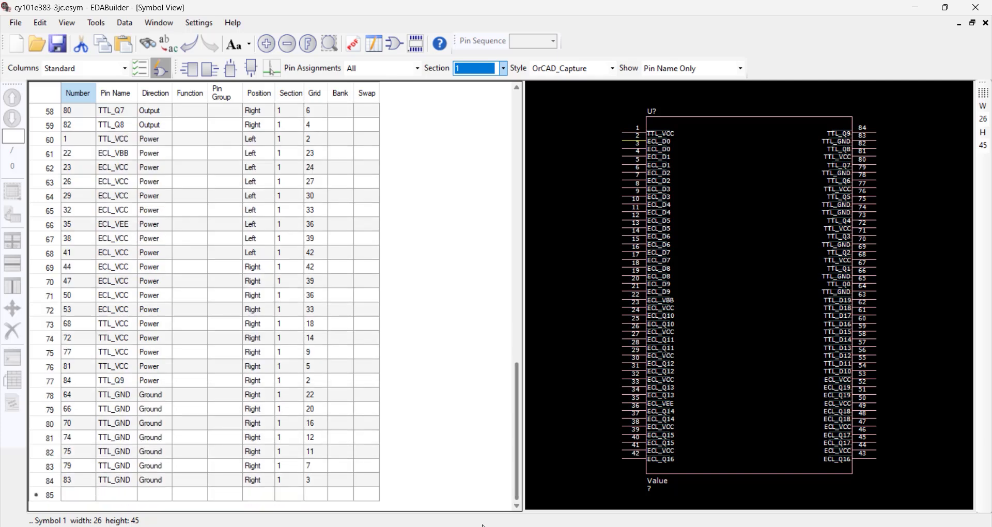
pyautogui.moveTo(161, 142); pyautogui.dragTo(163, 491)
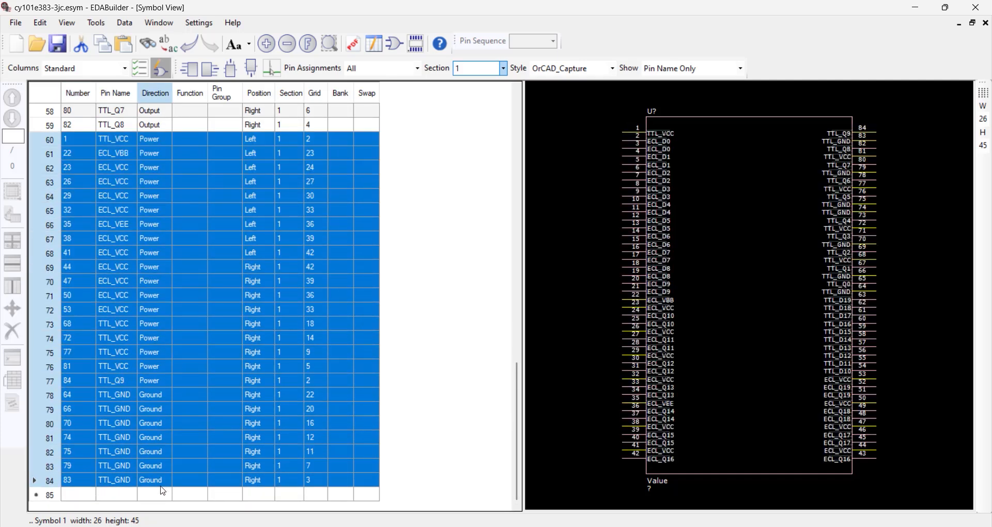
pyautogui.rightClick(661, 333)
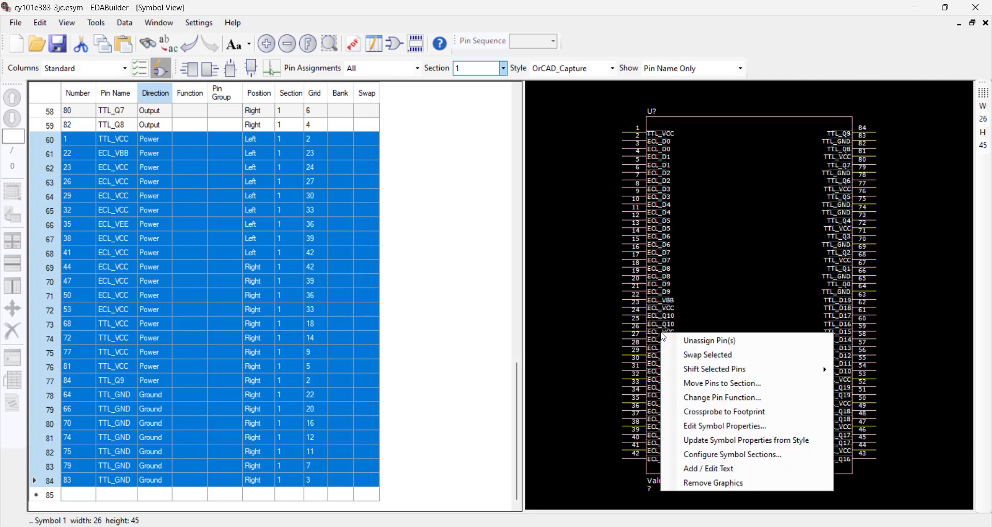
pyautogui.click(780, 383)
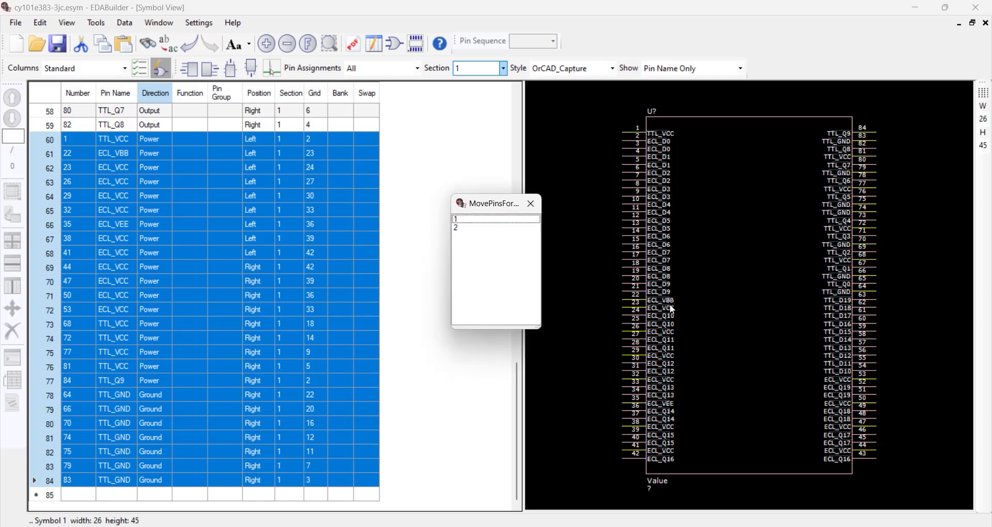
pyautogui.doubleClick(466, 229)
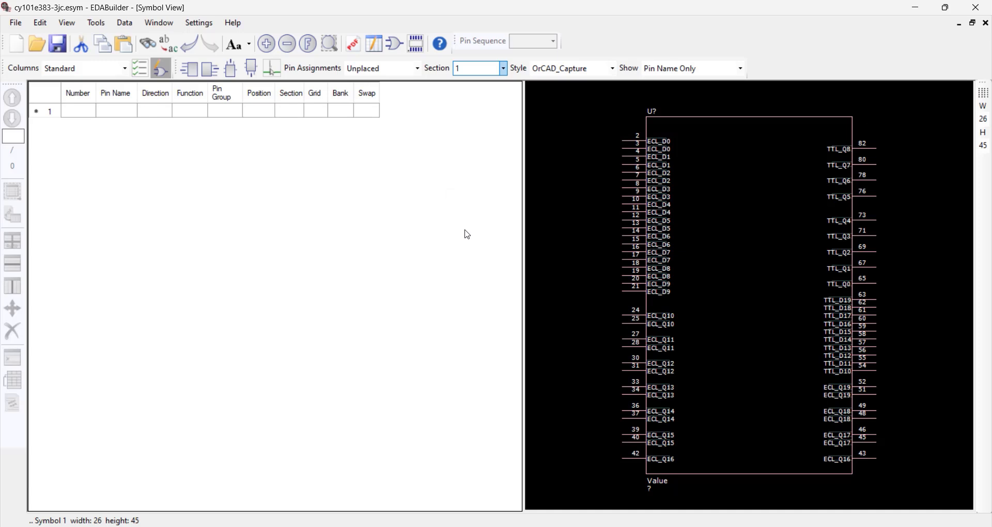
# - Show section 2 of the symbol and move its pin 84 (TTL_Q9) back to section 1
pyautogui.click(500, 69)
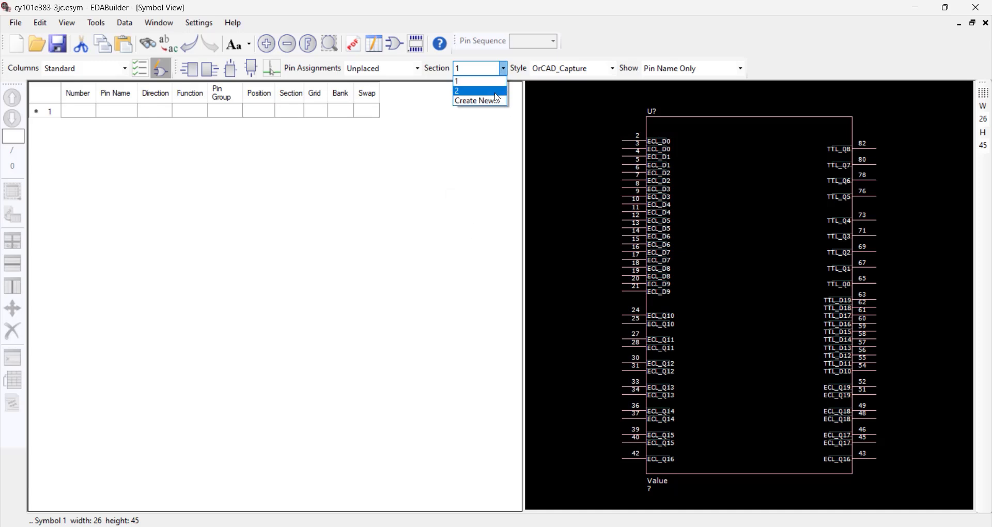
pyautogui.click(495, 88)
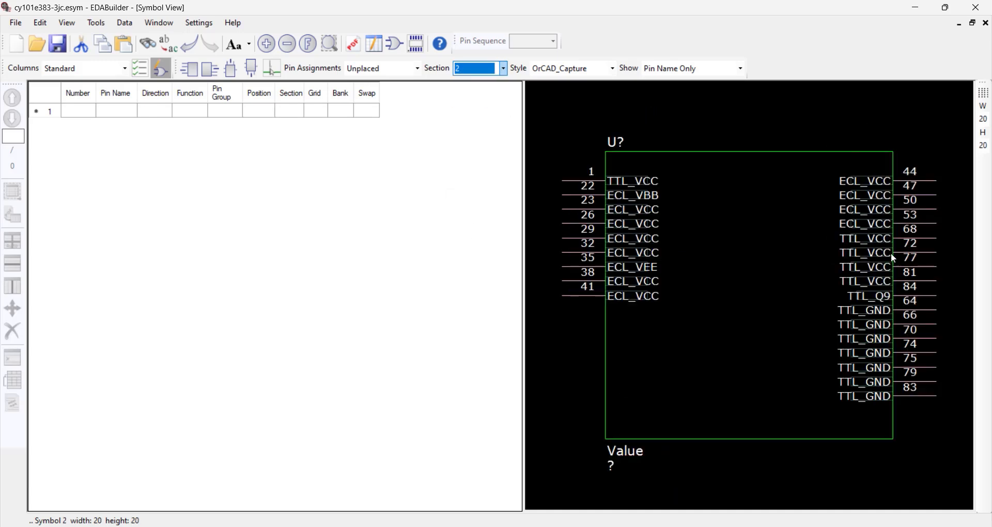
pyautogui.click(932, 296)
pyautogui.rightClick(931, 296)
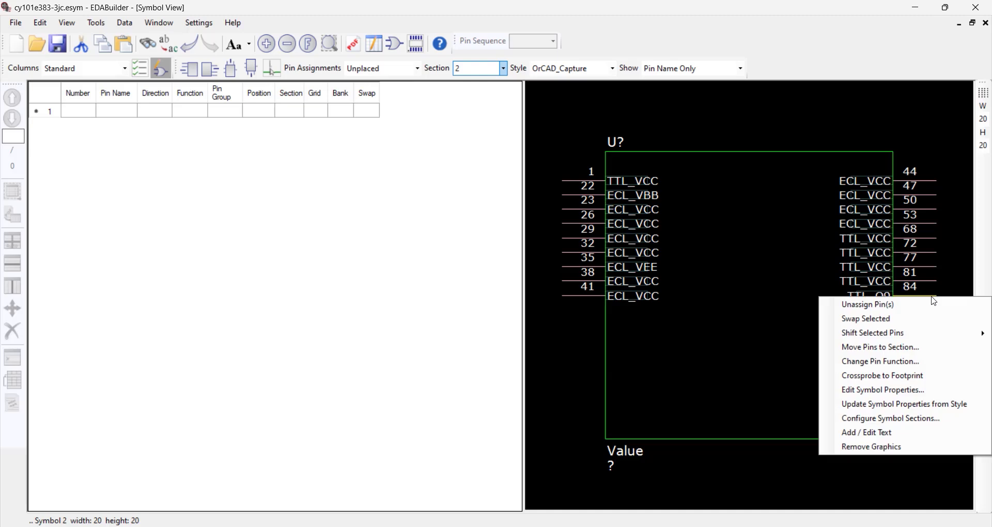
pyautogui.click(928, 346)
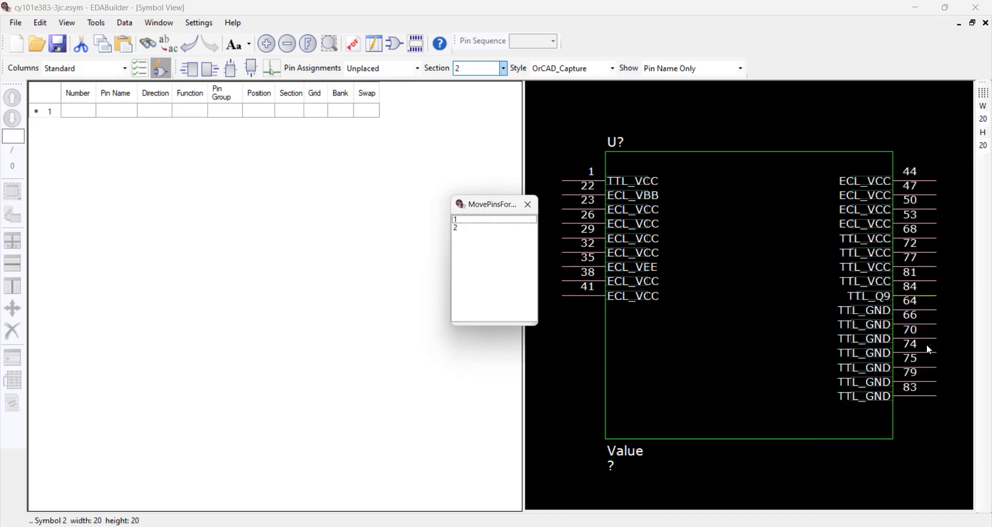
pyautogui.click(486, 224)
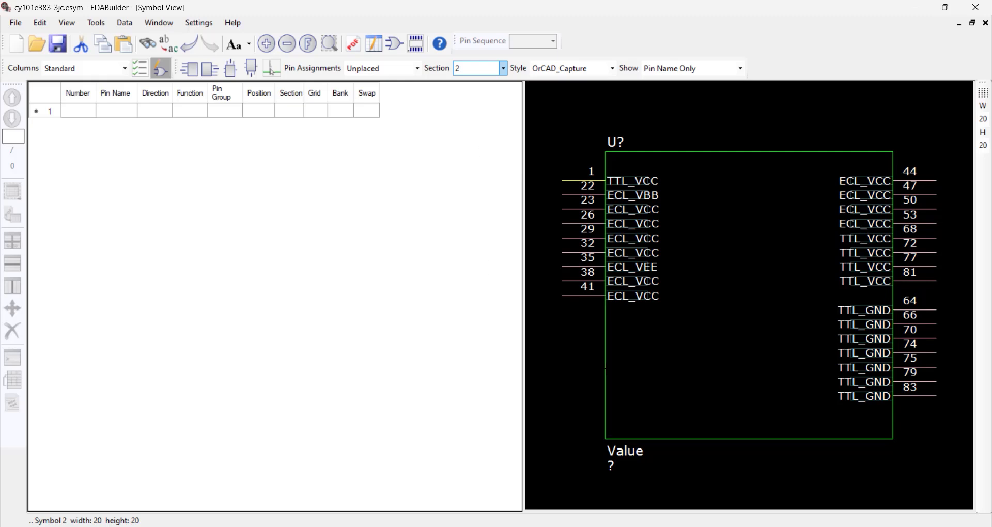
# - Move TTL_VCC pin 1 lower on the symbol's left side and place ECL_VCC pins 44, 47, 50 and 53 below pin 41
pyautogui.moveTo(584, 181); pyautogui.dragTo(584, 368)
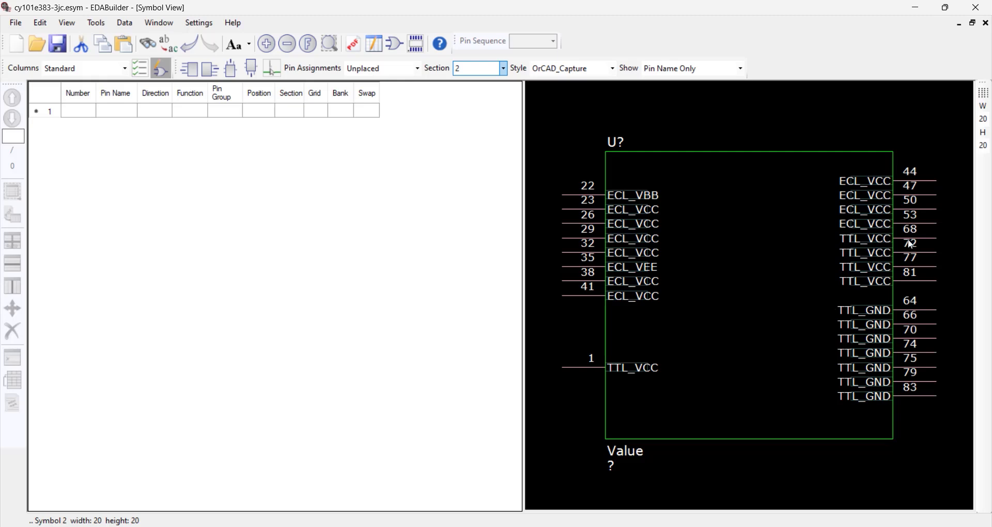
pyautogui.moveTo(940, 221); pyautogui.dragTo(917, 227)
pyautogui.moveTo(809, 259); pyautogui.dragTo(610, 315)
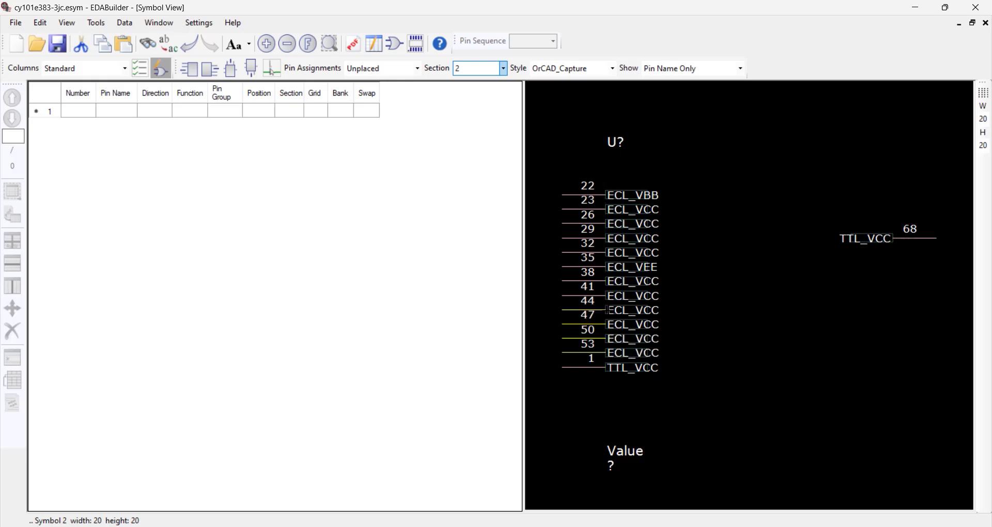
# - Move ECL_VBB pin 22 and ECL_VEE pin 35 to the two uppermost positions on the symbol's right side
pyautogui.click(598, 195)
pyautogui.moveTo(893, 168); pyautogui.dragTo(895, 181)
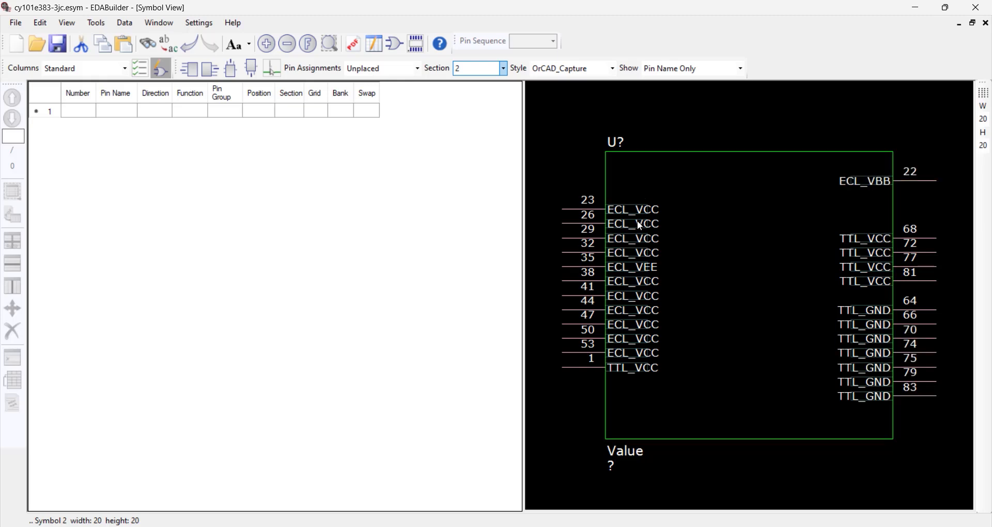
pyautogui.click(603, 267)
pyautogui.moveTo(603, 266); pyautogui.dragTo(894, 195)
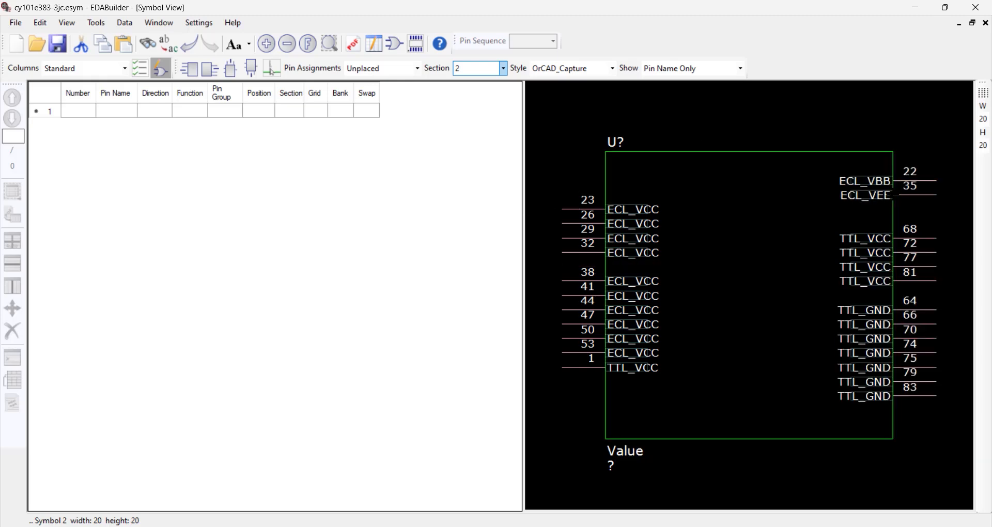
# - Place TTL_VCC pins 68, 72, 77 and 81 below pin 1 and shift ECL_VCC pins 38 to 53 up one position
pyautogui.moveTo(954, 231); pyautogui.dragTo(606, 383)
pyautogui.moveTo(545, 277); pyautogui.dragTo(592, 360)
pyautogui.rightClick(591, 361)
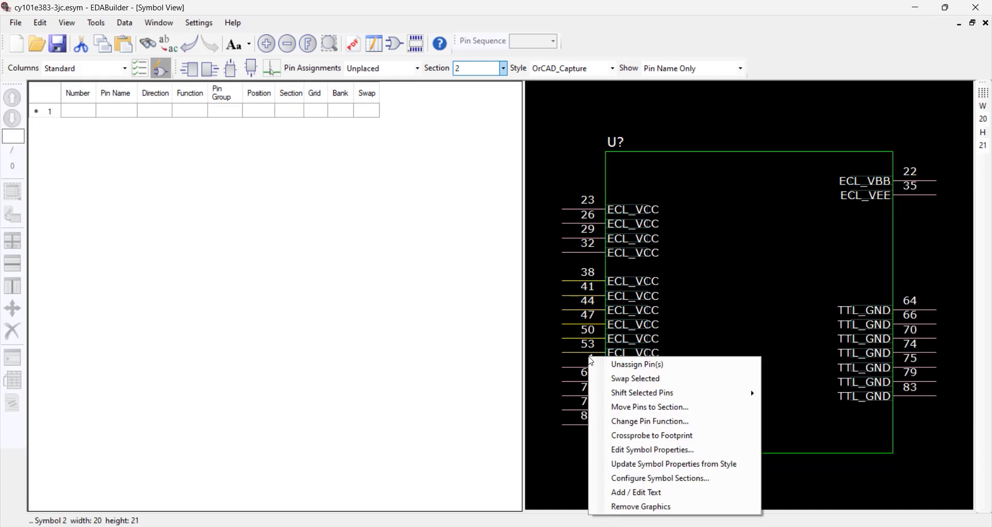
pyautogui.moveTo(745, 393)
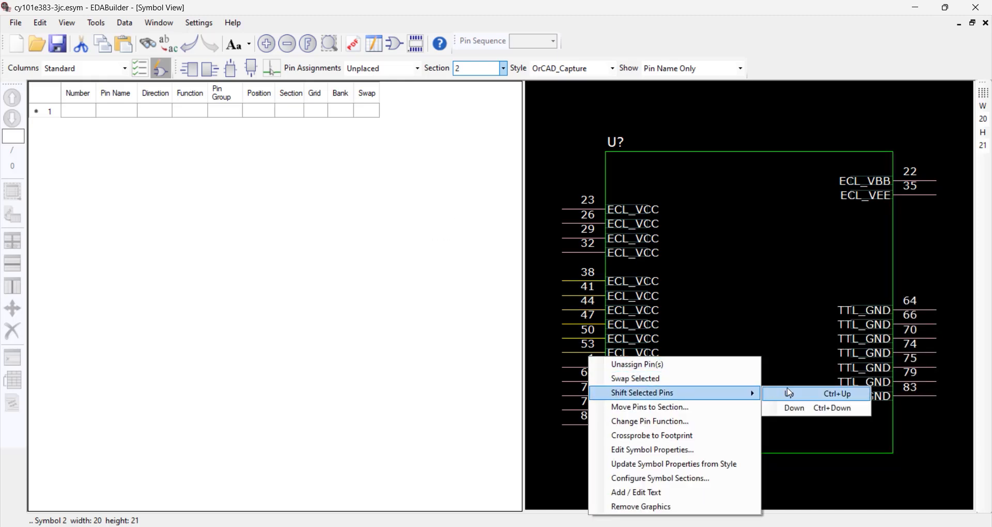
pyautogui.click(800, 394)
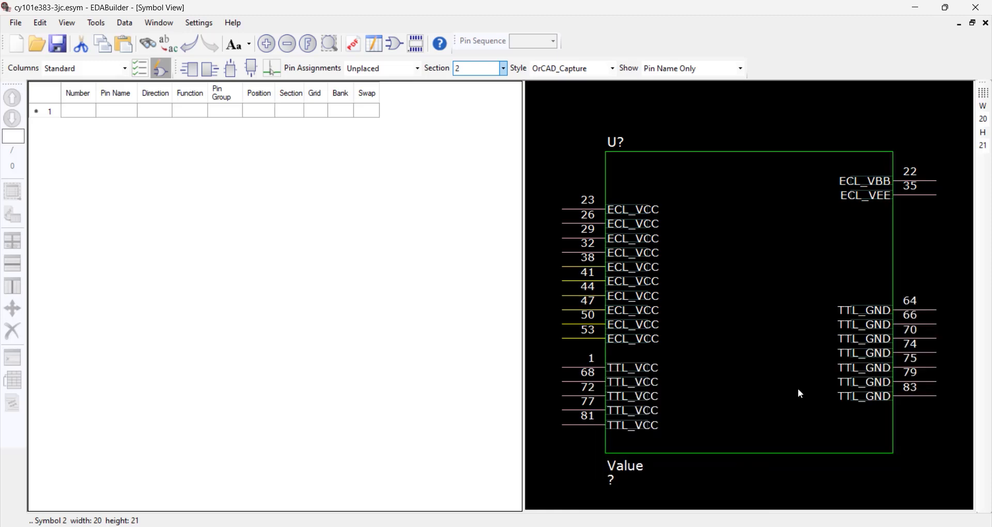
# - Shift ECL_VBB pin 22 and ECL_VEE pin 35 down two positions to line up with the first ECL_VCC pins
pyautogui.click(934, 163)
pyautogui.rightClick(922, 191)
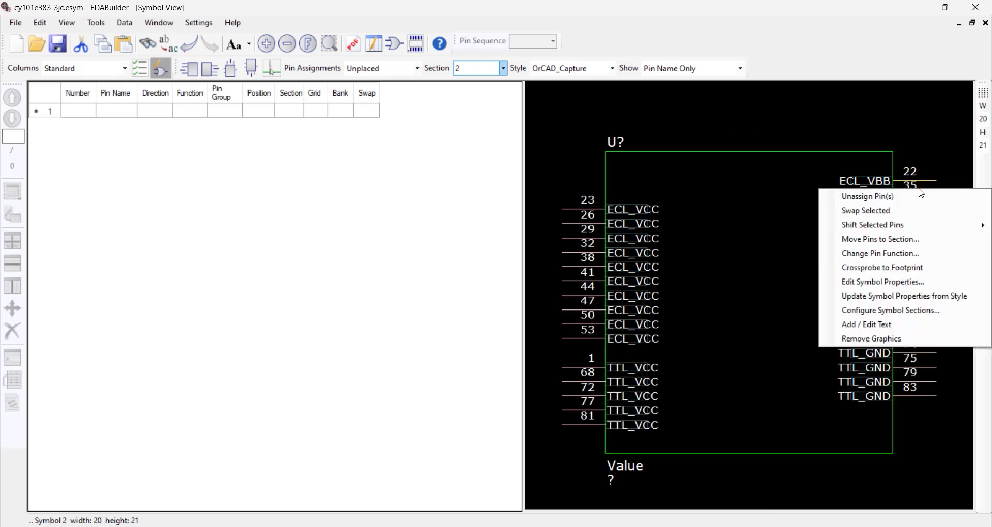
pyautogui.moveTo(920, 233)
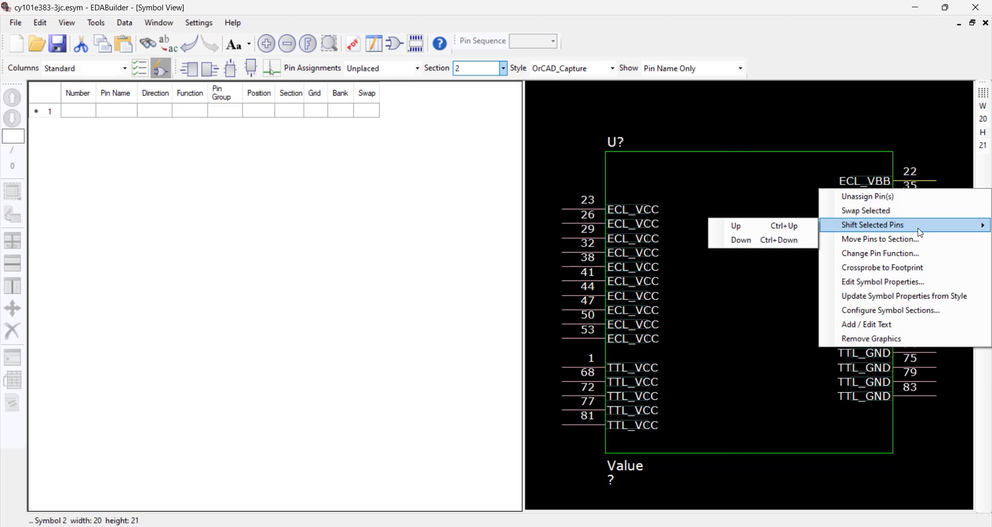
pyautogui.click(759, 242)
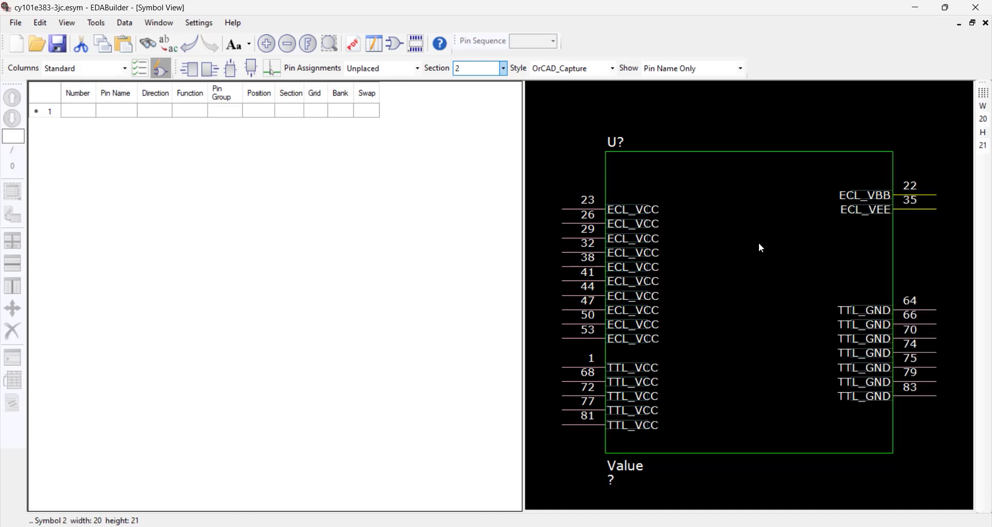
pyautogui.rightClick(935, 194)
pyautogui.moveTo(915, 231)
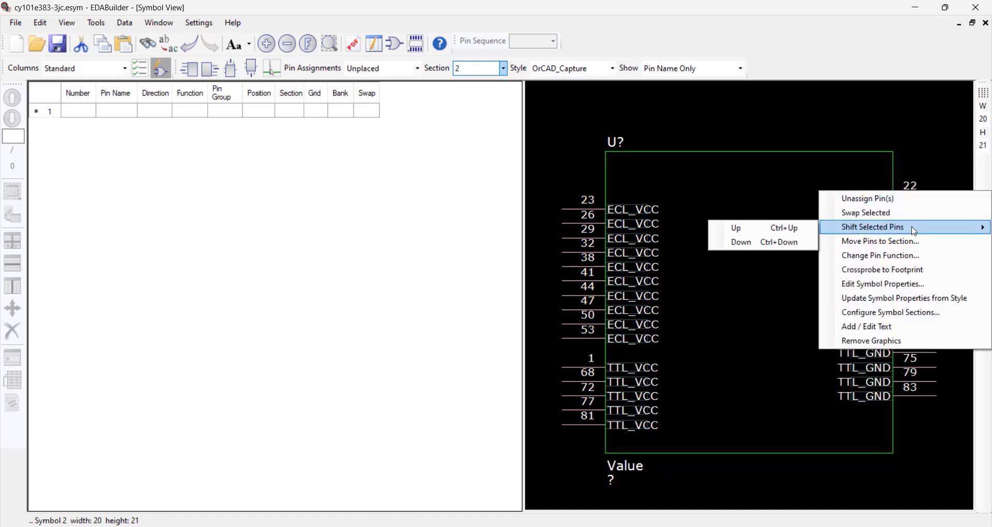
pyautogui.click(776, 243)
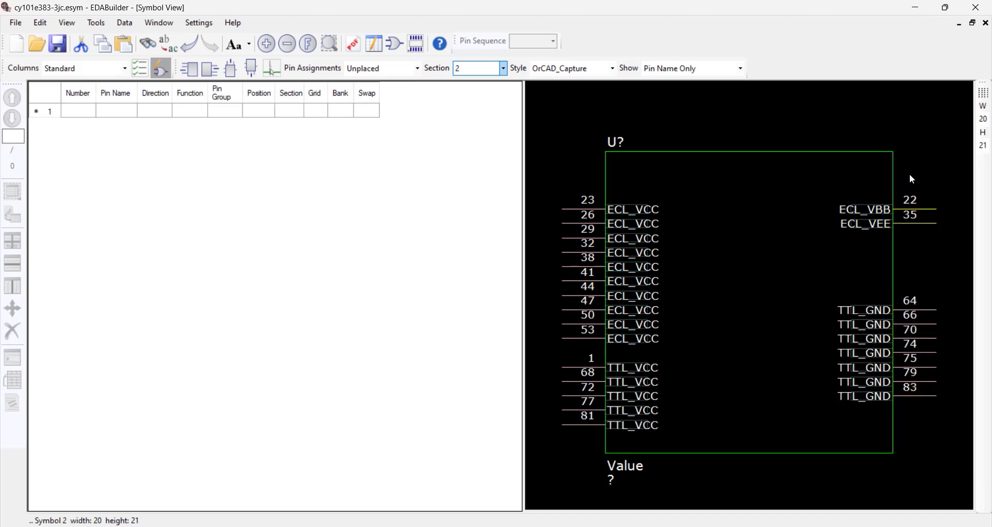
# - Try to set the height of symbol section 2 to 20
pyautogui.click(913, 175)
pyautogui.doubleClick(984, 145)
pyautogui.write('20')
pyautogui.press('Return')
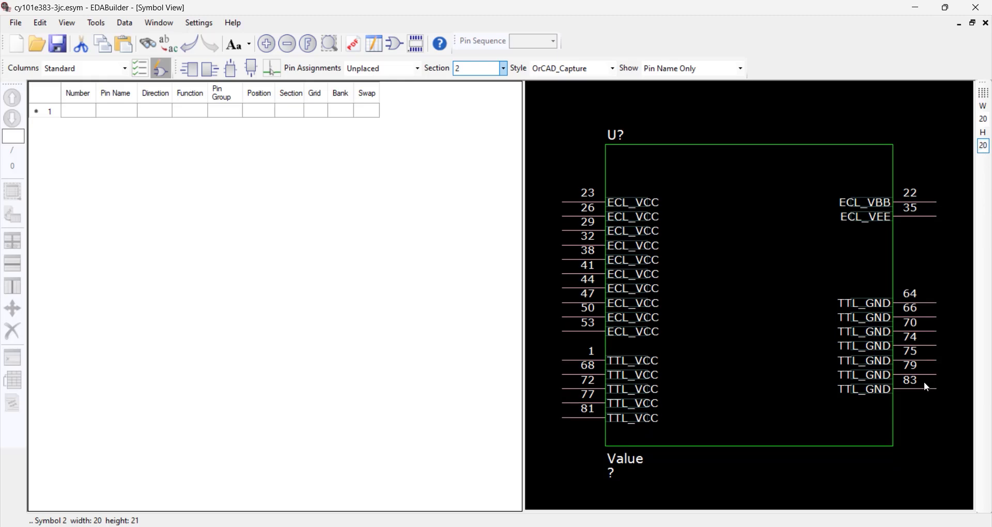
# - Show section 1 and move TTL_Q9 pin 84 to the uppermost position on the right side, above TTL_Q8
pyautogui.click(503, 68)
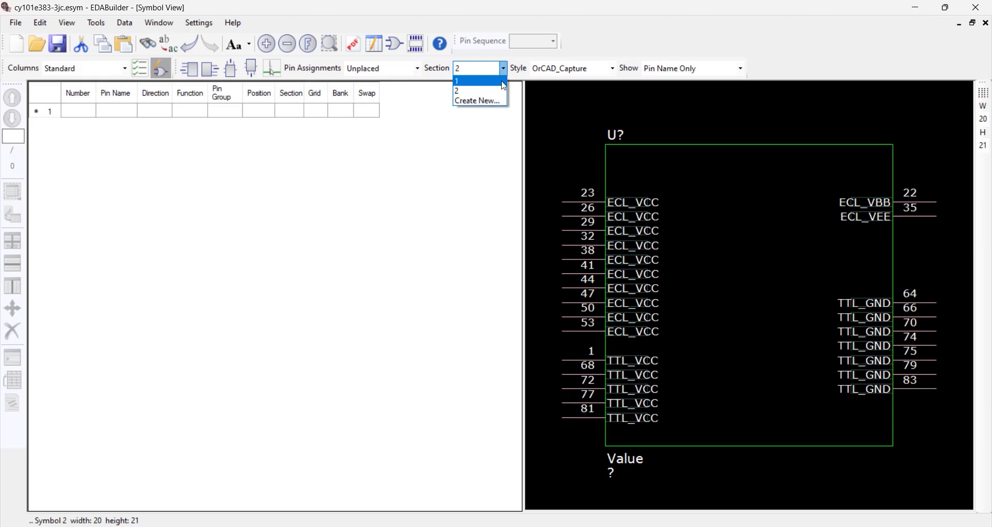
pyautogui.click(503, 82)
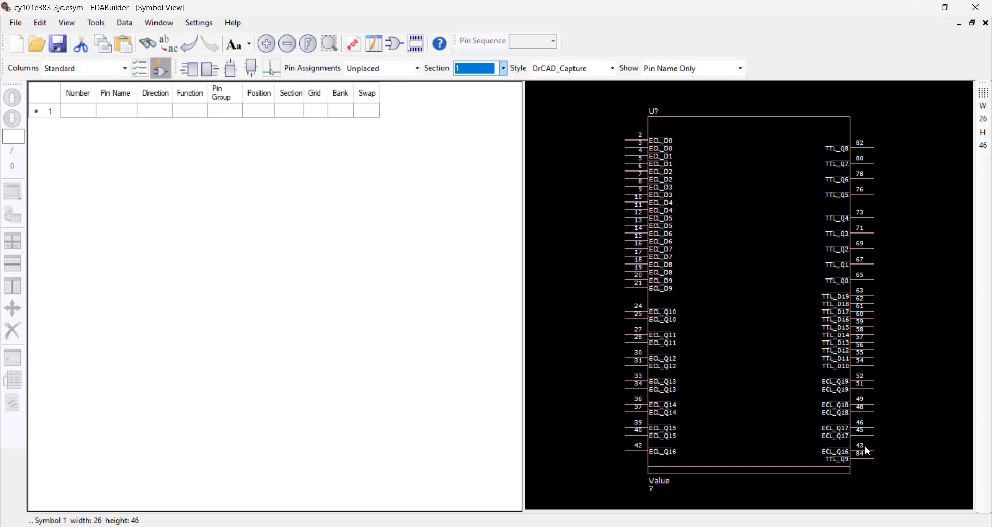
pyautogui.click(862, 458)
pyautogui.moveTo(690, 364)
pyautogui.mouseDown()
pyautogui.moveTo(672, 199)
pyautogui.moveTo(683, 116)
pyautogui.mouseUp()
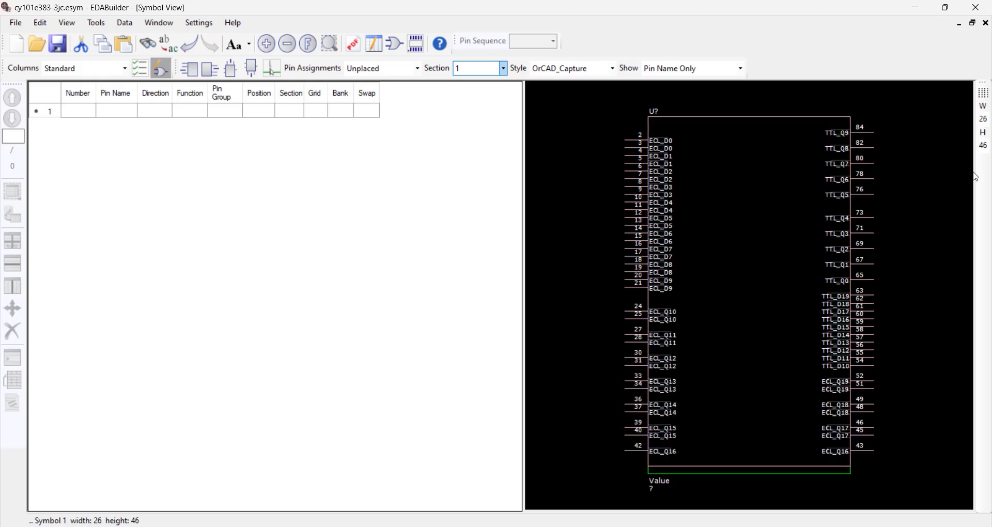
# - Set the width of section 1 to 20 and remove the leftover outline graphics of the old body
pyautogui.doubleClick(983, 119)
pyautogui.write('20')
pyautogui.press('Return')
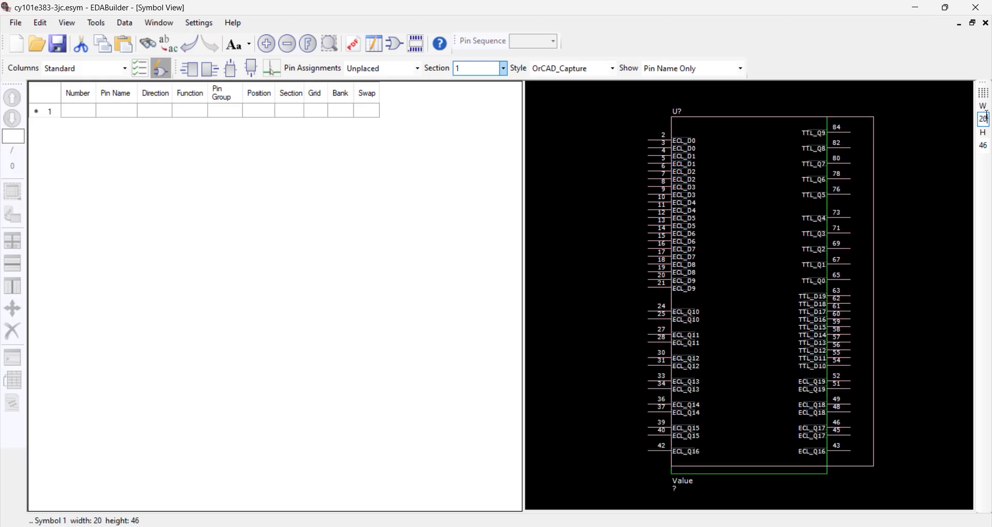
pyautogui.rightClick(877, 237)
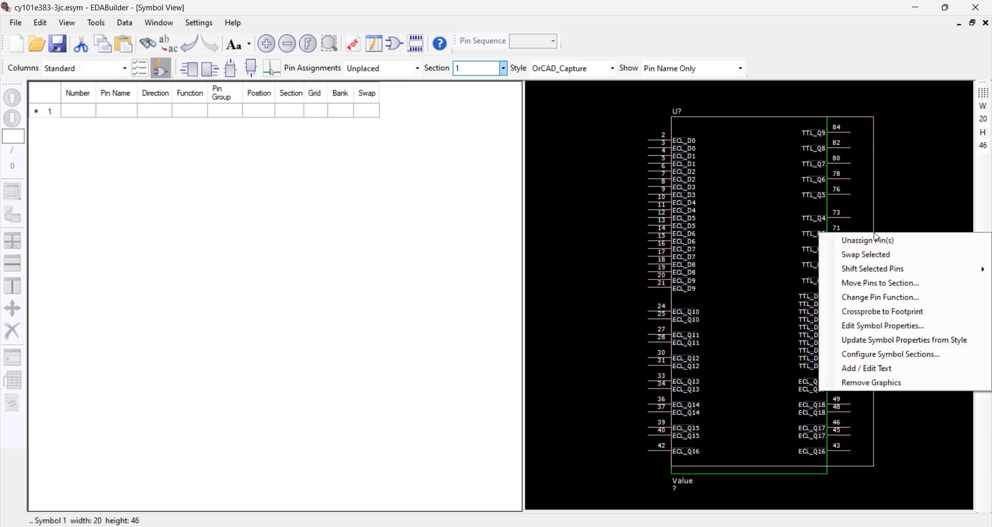
pyautogui.click(930, 391)
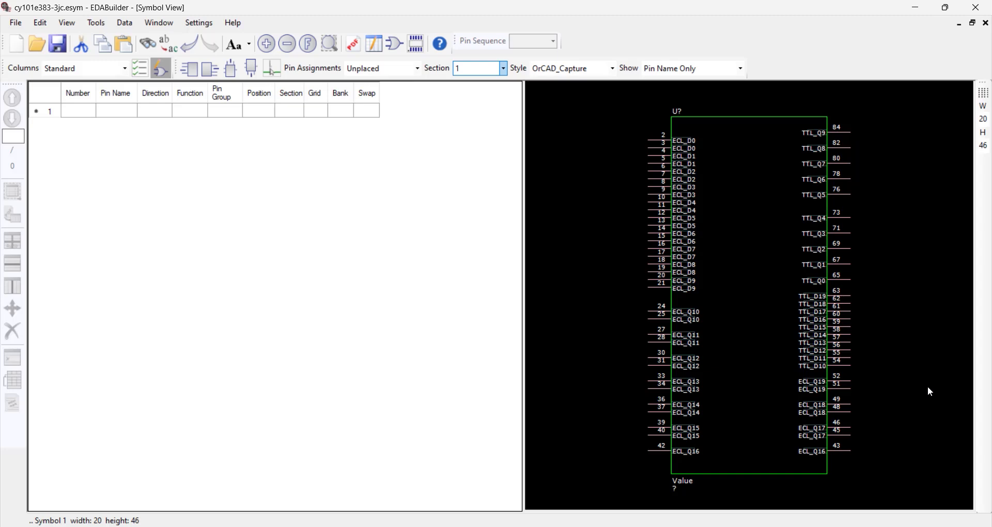
# - Start an OrCAD Capture symbol export and save the changed project as cy101e383-3jc on the Desktop
pyautogui.click(613, 69)
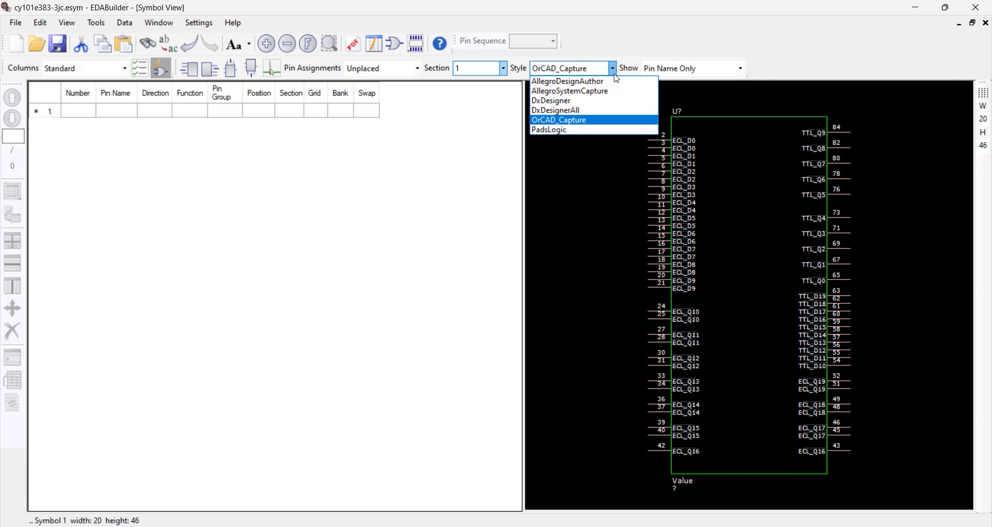
pyautogui.click(615, 73)
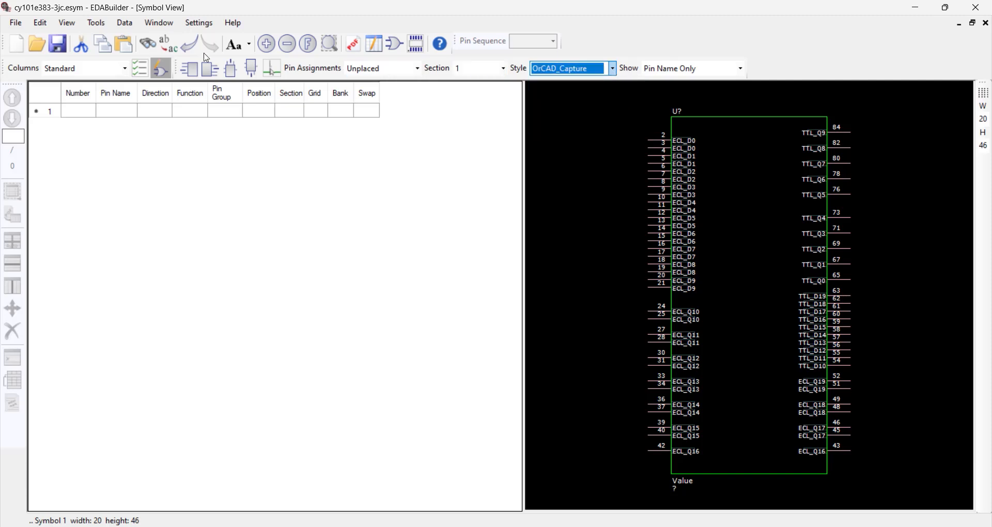
pyautogui.click(13, 23)
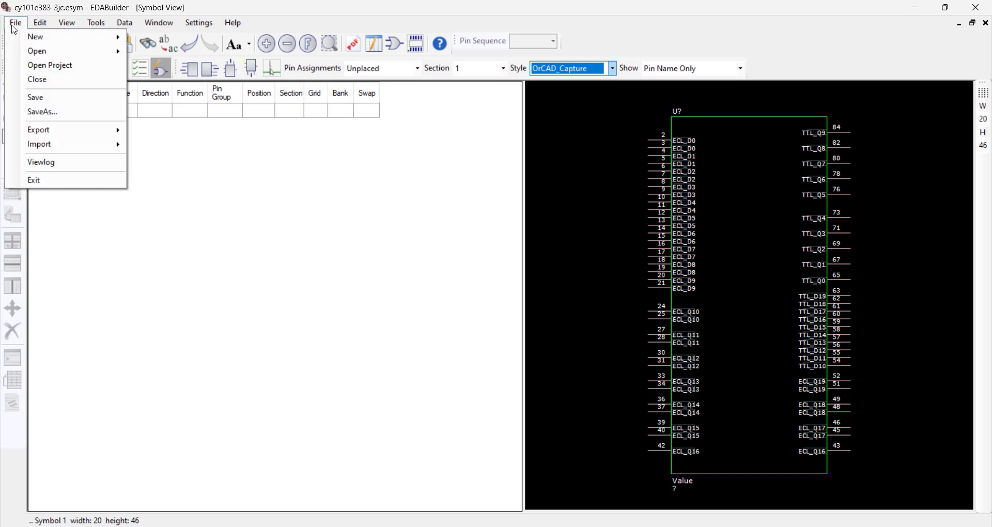
pyautogui.moveTo(108, 130)
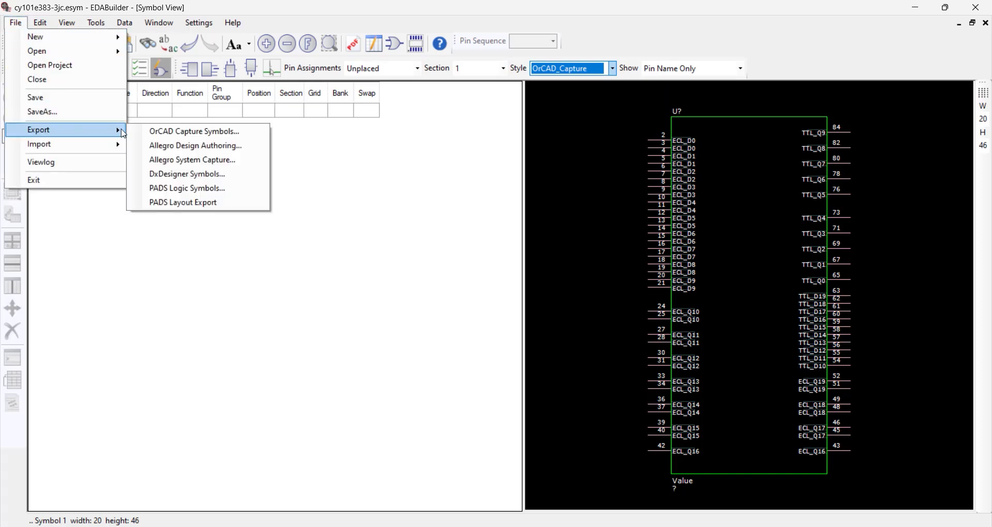
pyautogui.click(156, 132)
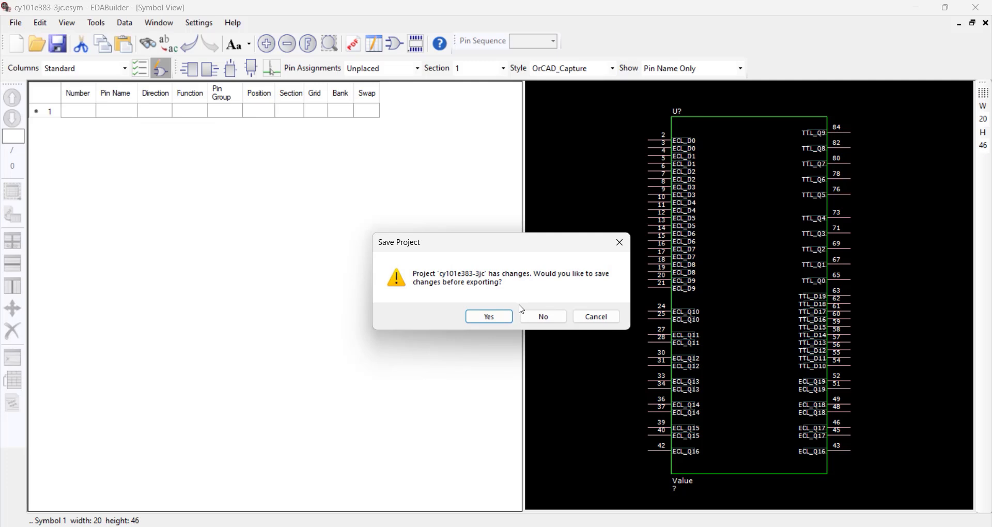
pyautogui.click(496, 317)
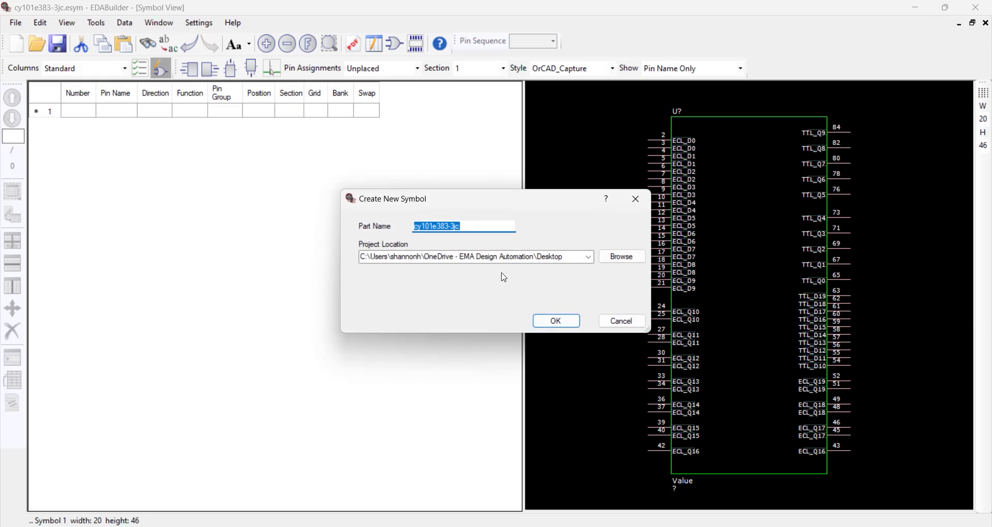
pyautogui.click(571, 326)
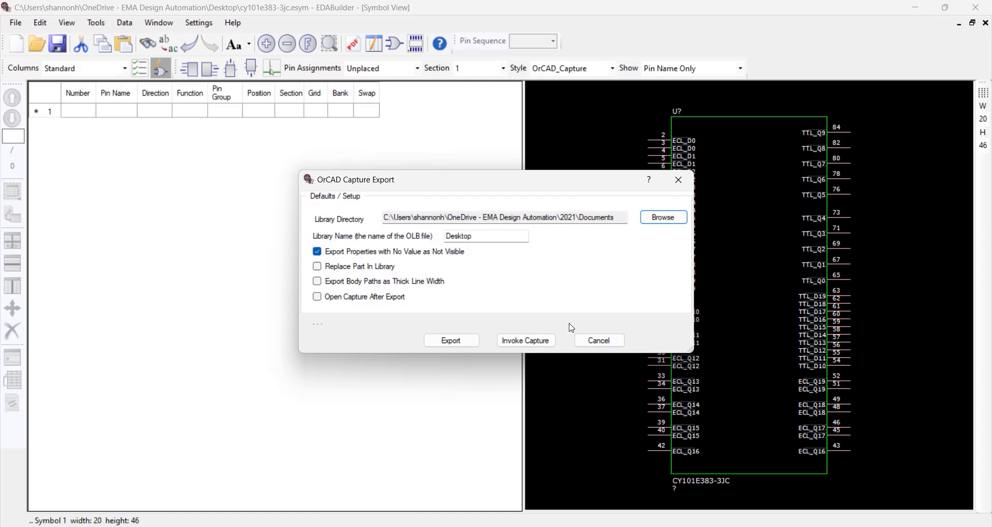
# - Set the export's library directory to the Desktop and name the OLB library "Cypress Semi"
pyautogui.click(664, 218)
pyautogui.click(442, 261)
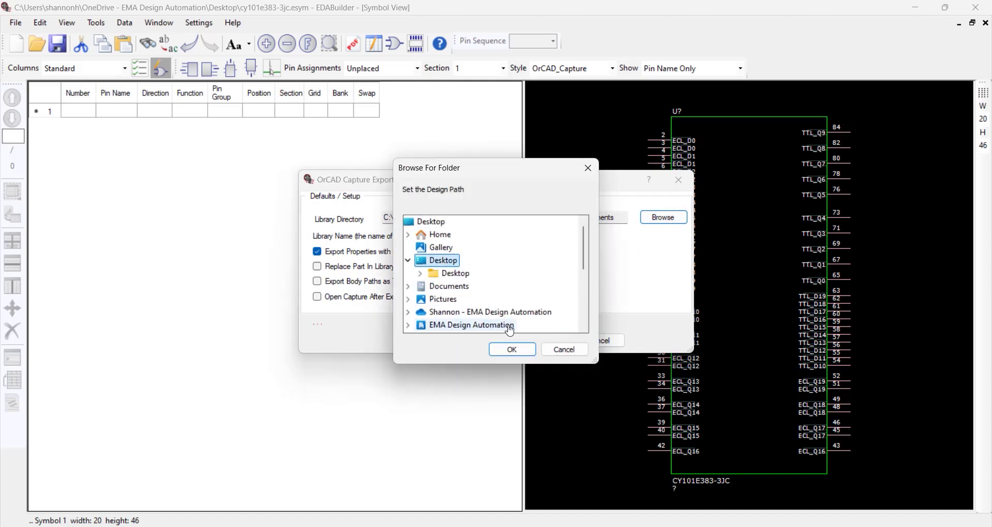
pyautogui.click(512, 349)
pyautogui.doubleClick(493, 238)
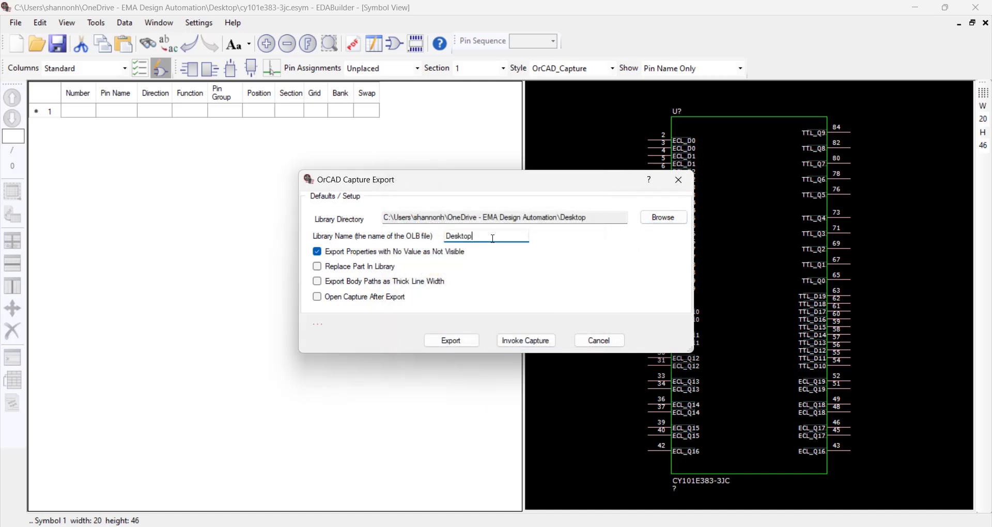
pyautogui.press('BackSpace')
pyautogui.write('Cypress Semi')
# - Enable opening Capture after export, export the symbol, and accept the preselected CaptureCIS product suite
pyautogui.click(318, 300)
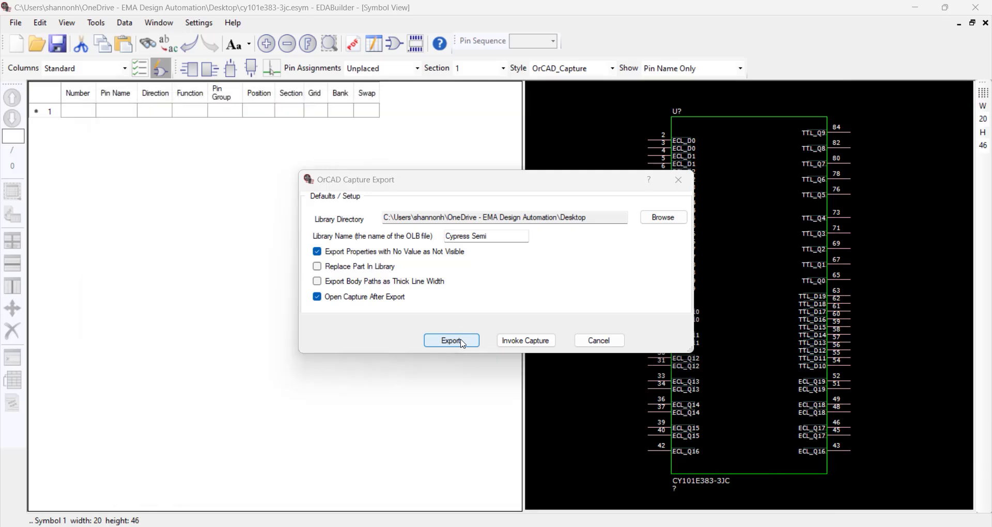
pyautogui.click(451, 340)
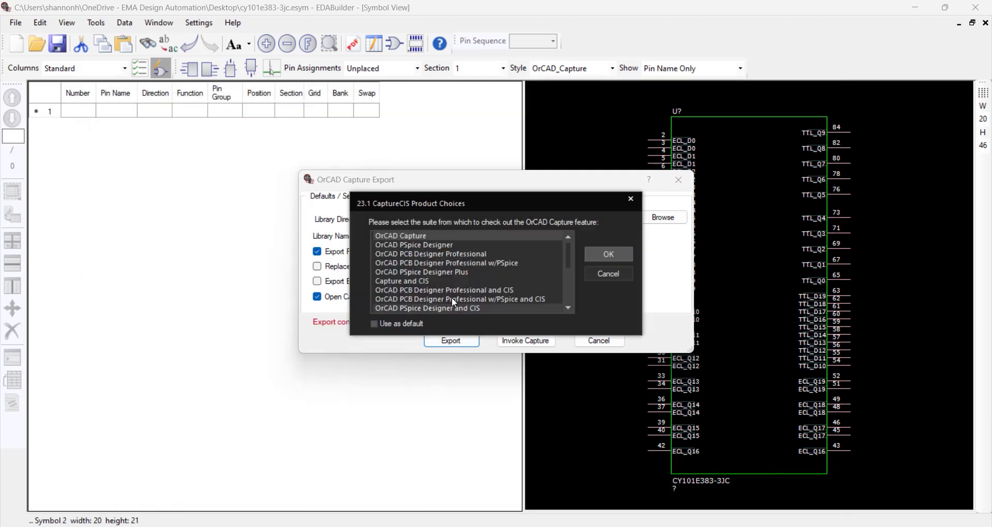
pyautogui.click(612, 257)
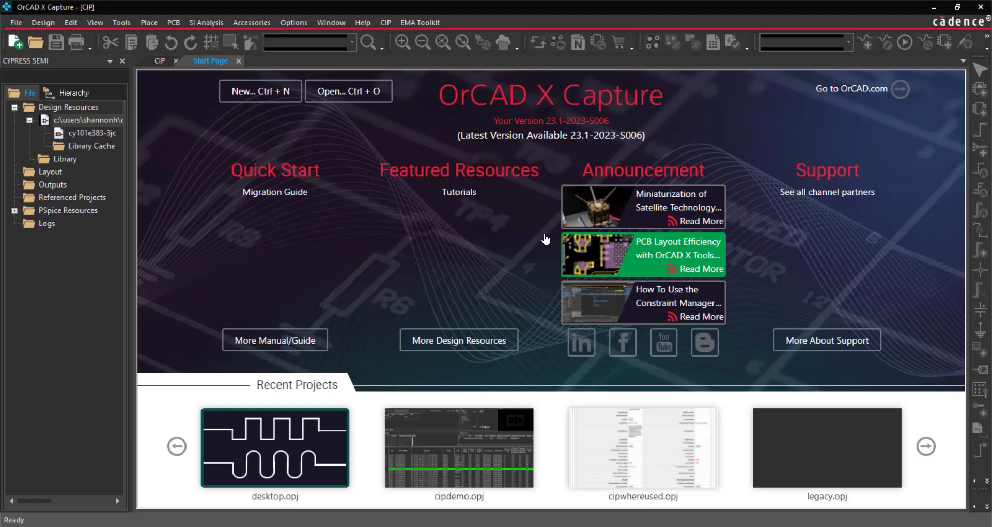
# - Open the cy101e383-3jc part in OrCAD X Capture, inspect sections B and A, and close the export dialog in EDABuilder
pyautogui.click(106, 131)
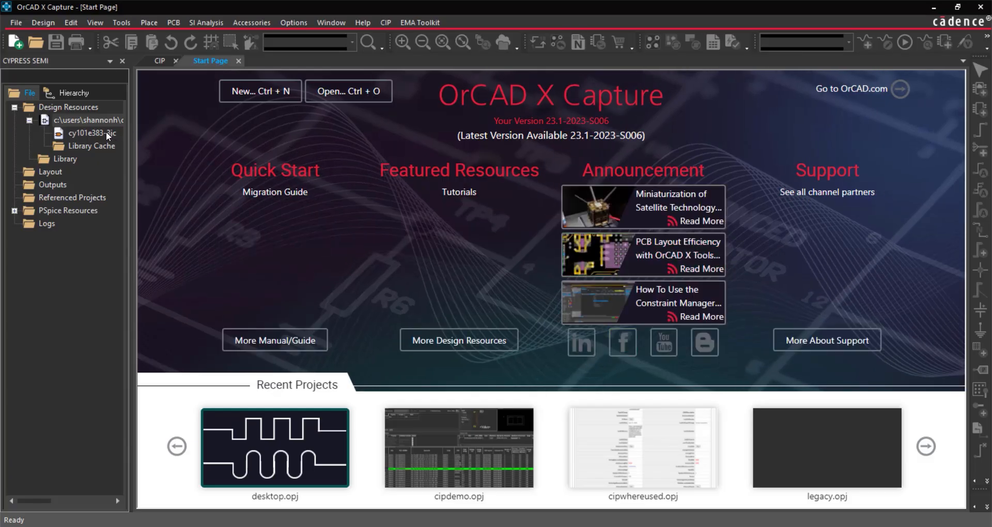
pyautogui.doubleClick(107, 131)
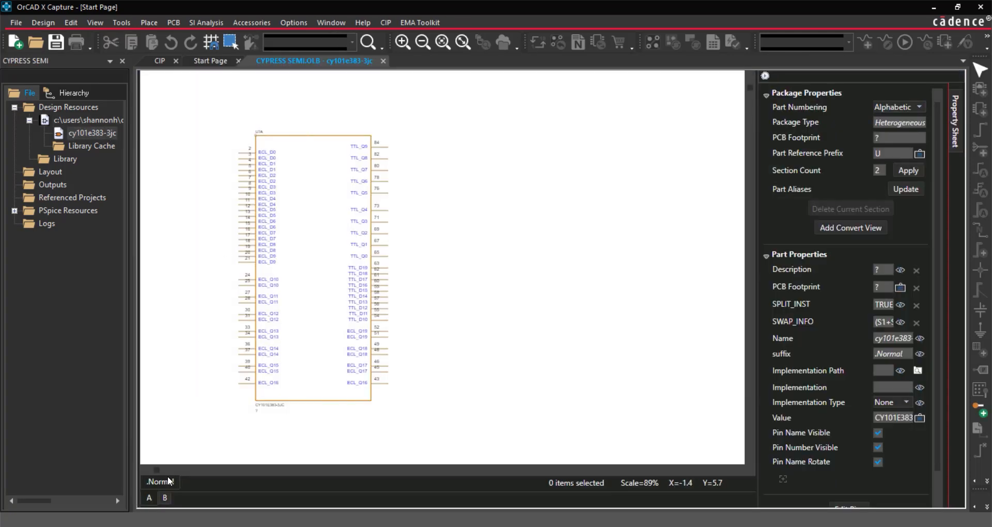
pyautogui.click(164, 497)
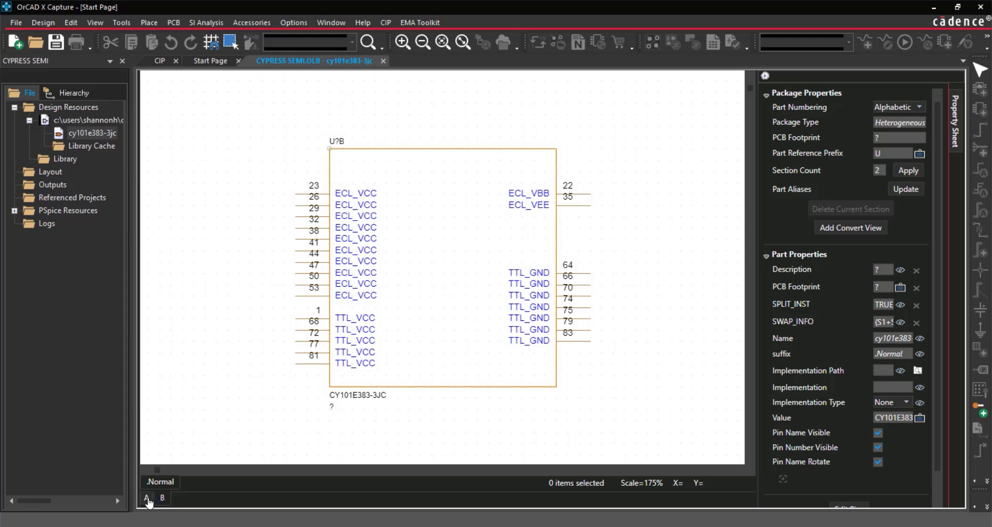
pyautogui.click(147, 499)
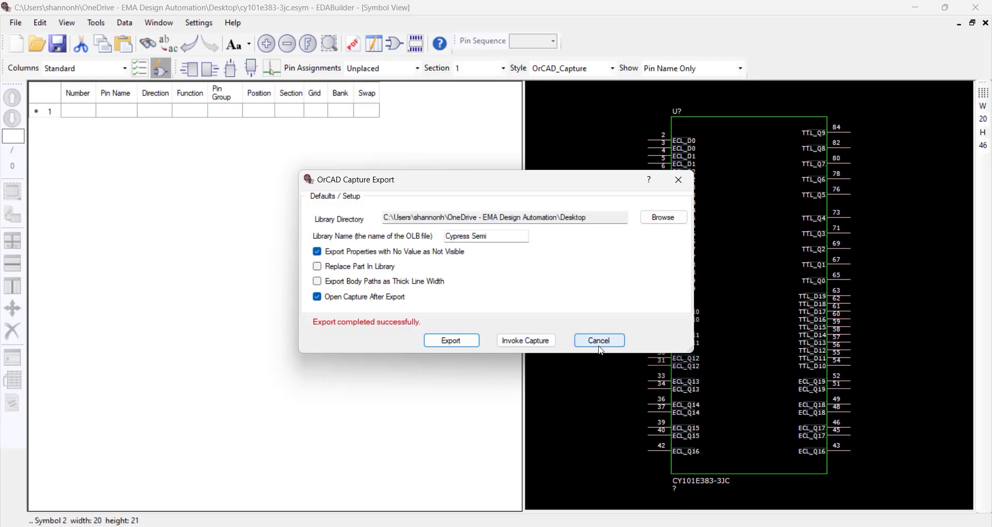
pyautogui.click(599, 341)
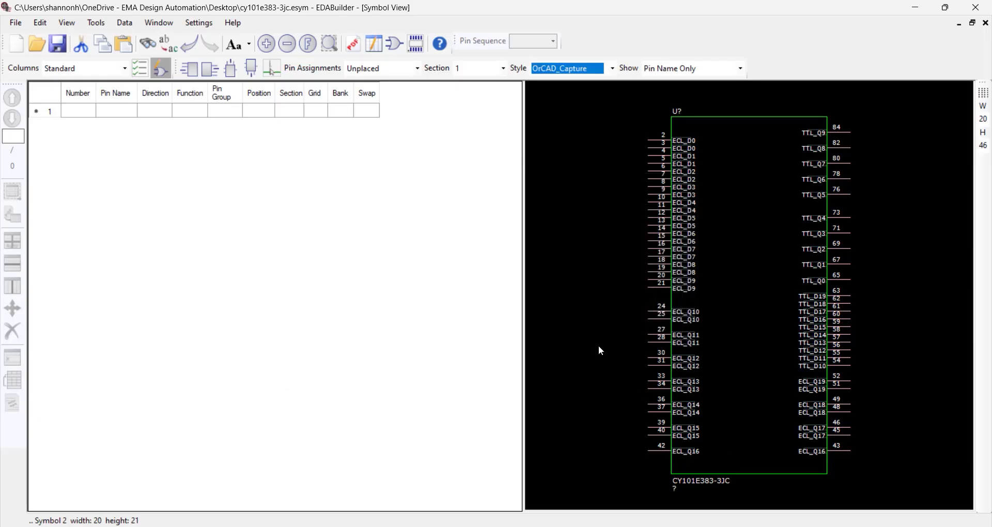